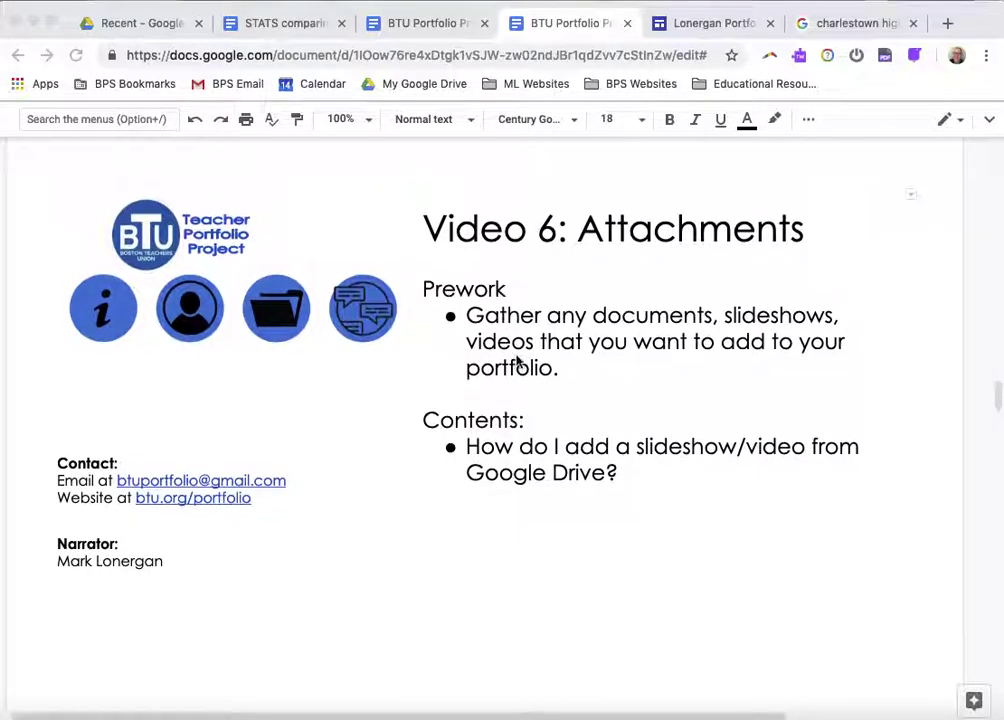
Switch to the portfolio site in Google Sites and open the Lesson Planning page under Work Samples.
{"action": "scroll", "coordinate": [535, 284], "scroll_direction": "up", "scroll_amount": 1}
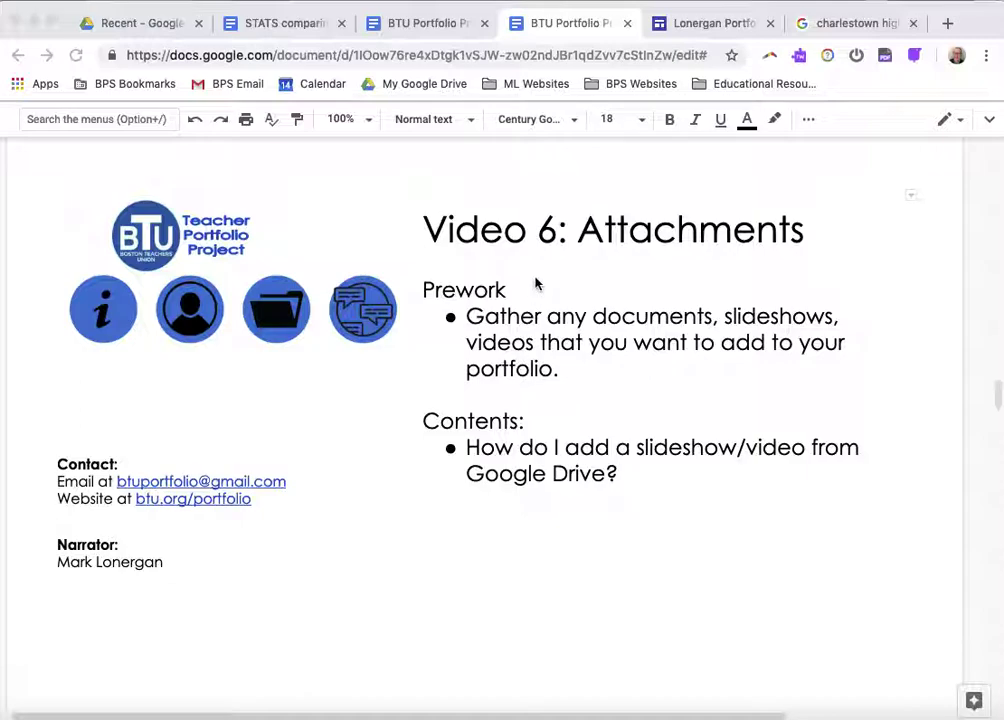
{"action": "left_click", "coordinate": [700, 28]}
{"action": "scroll", "coordinate": [197, 437], "scroll_direction": "down", "scroll_amount": 3}
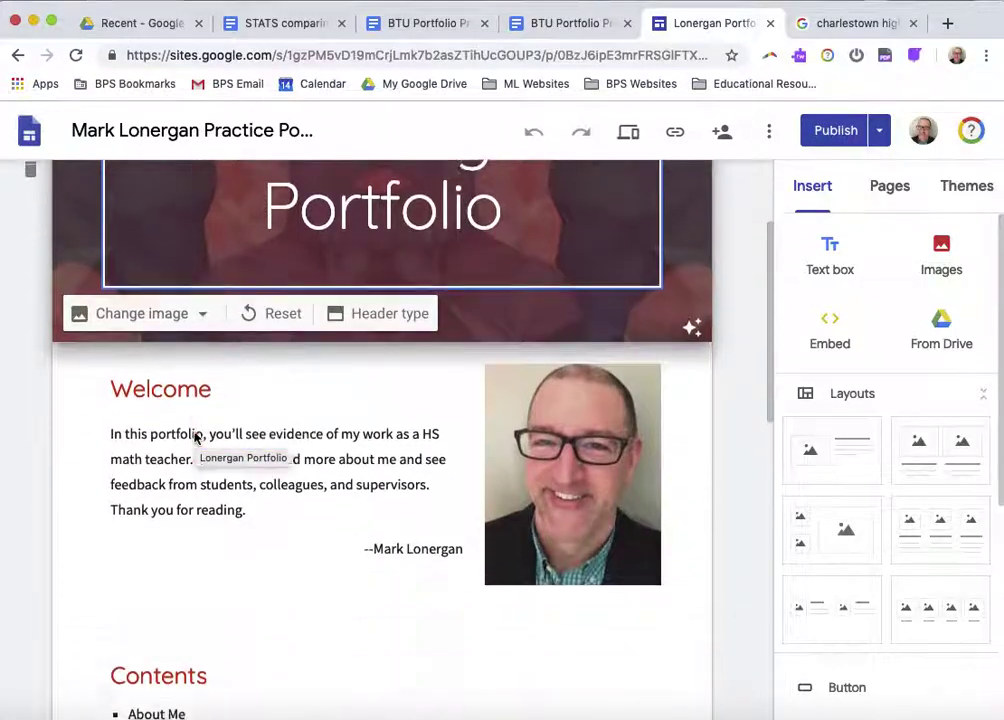
{"action": "scroll", "coordinate": [197, 437], "scroll_direction": "up", "scroll_amount": 3}
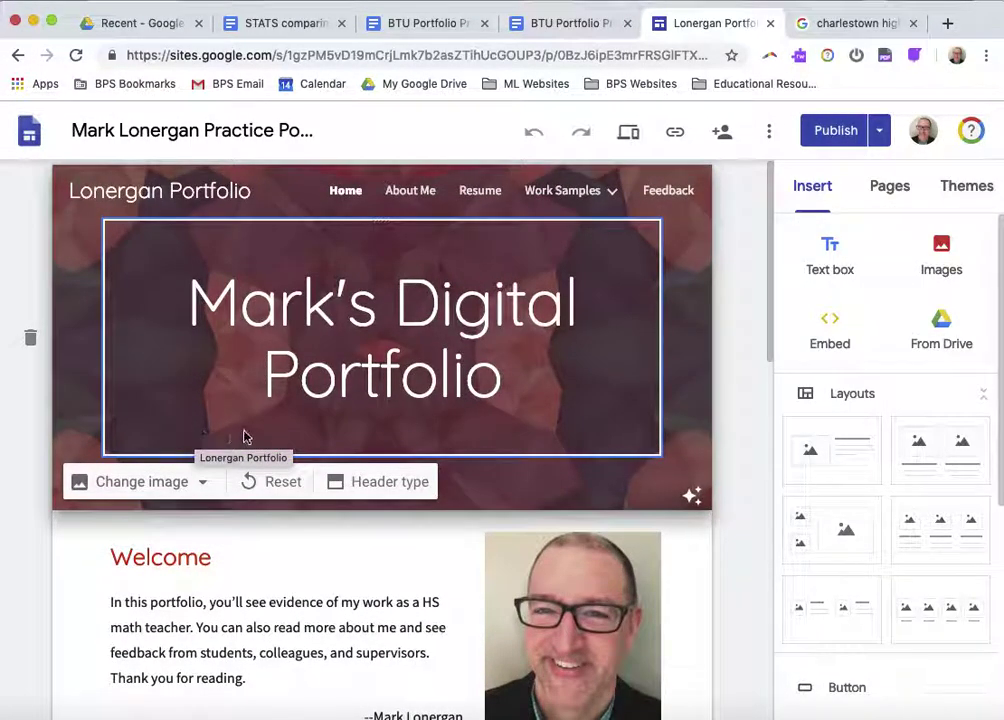
{"action": "mouse_move", "coordinate": [612, 200]}
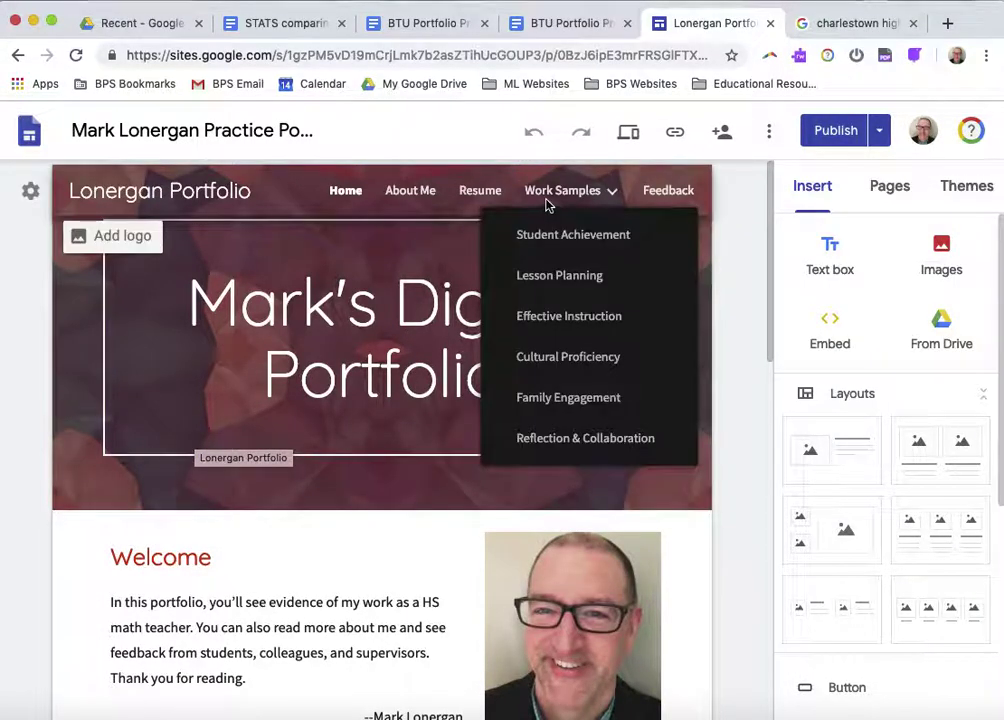
{"action": "left_click", "coordinate": [540, 275]}
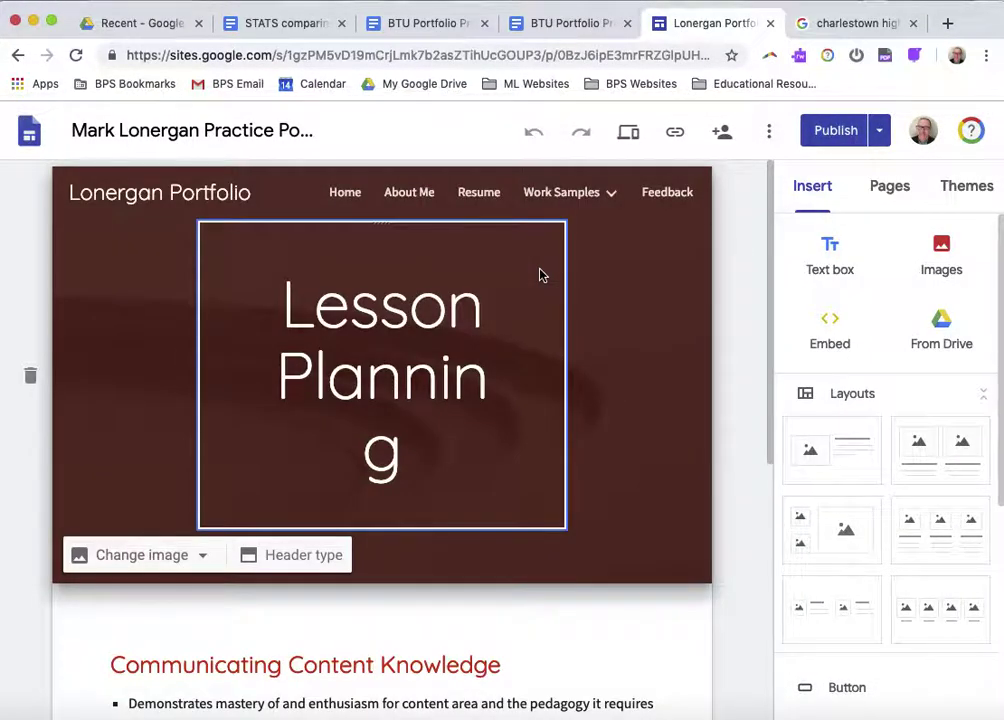
Add a text box below the Communicating Content Knowledge section with the lines "Stats Lesson Plan" and "Blah blah blah.".
{"action": "scroll", "coordinate": [540, 275], "scroll_direction": "down", "scroll_amount": 2}
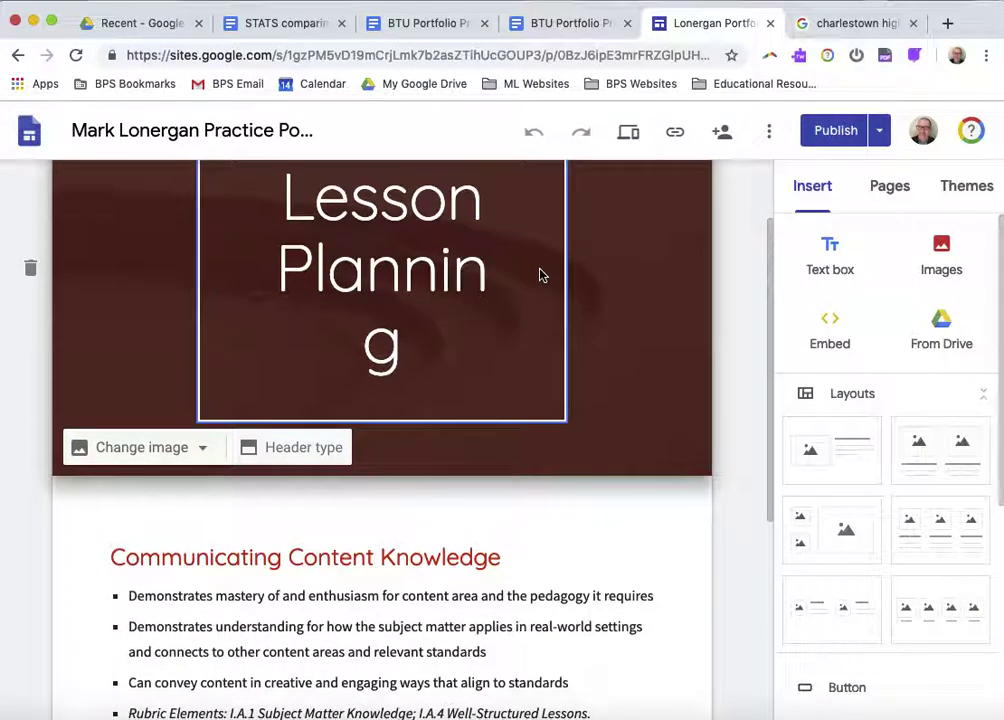
{"action": "scroll", "coordinate": [540, 275], "scroll_direction": "down", "scroll_amount": 7}
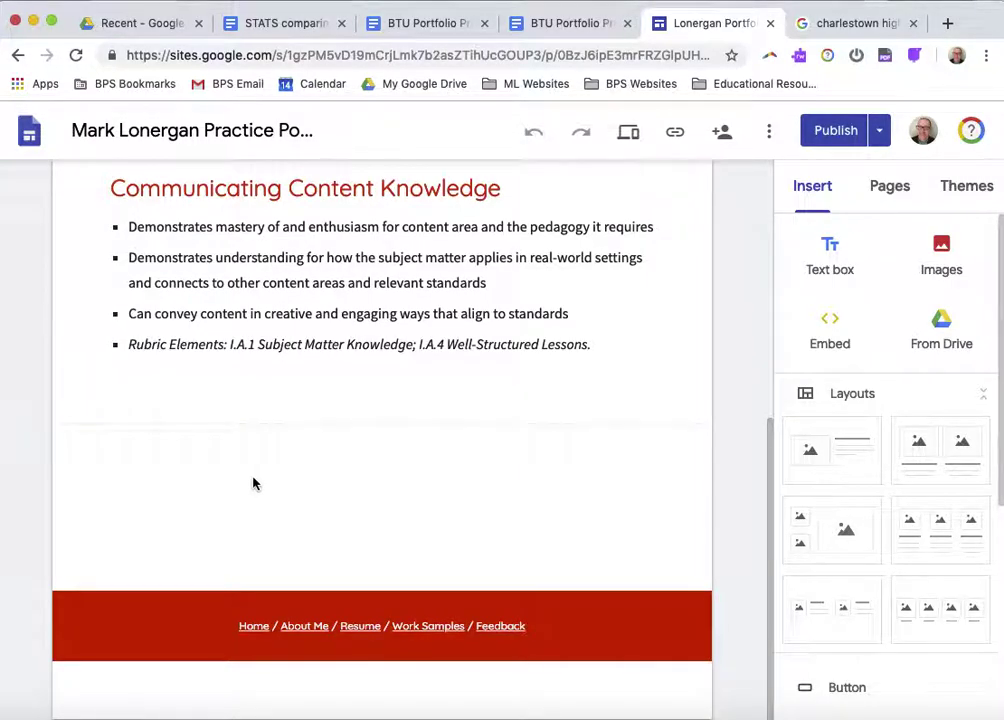
{"action": "scroll", "coordinate": [340, 408], "scroll_direction": "up", "scroll_amount": 2}
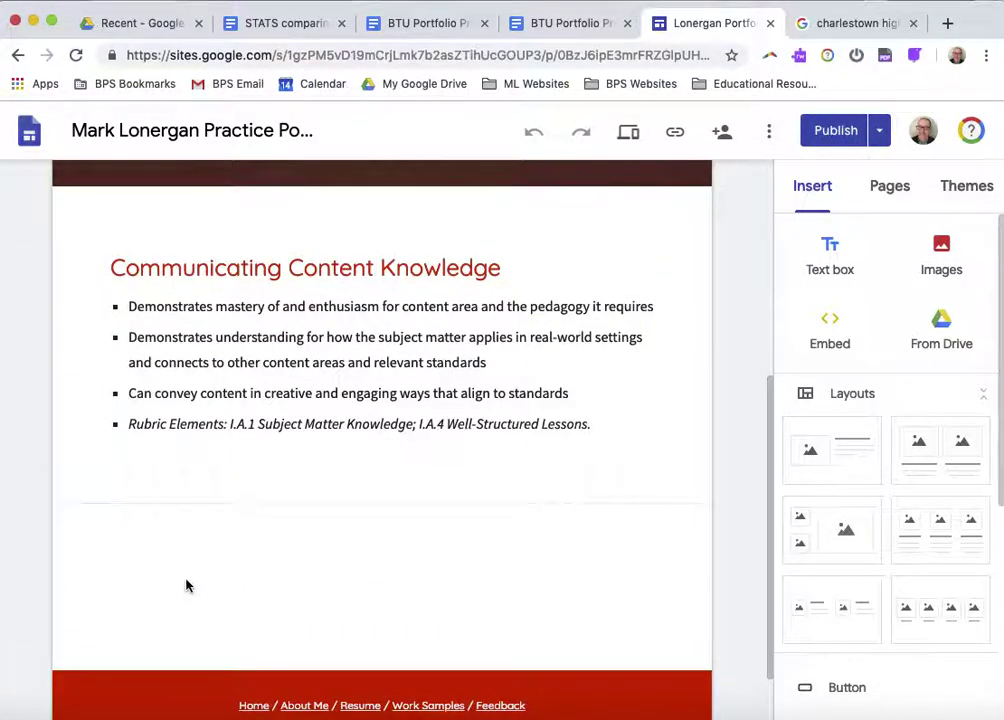
{"action": "double_click", "coordinate": [269, 568]}
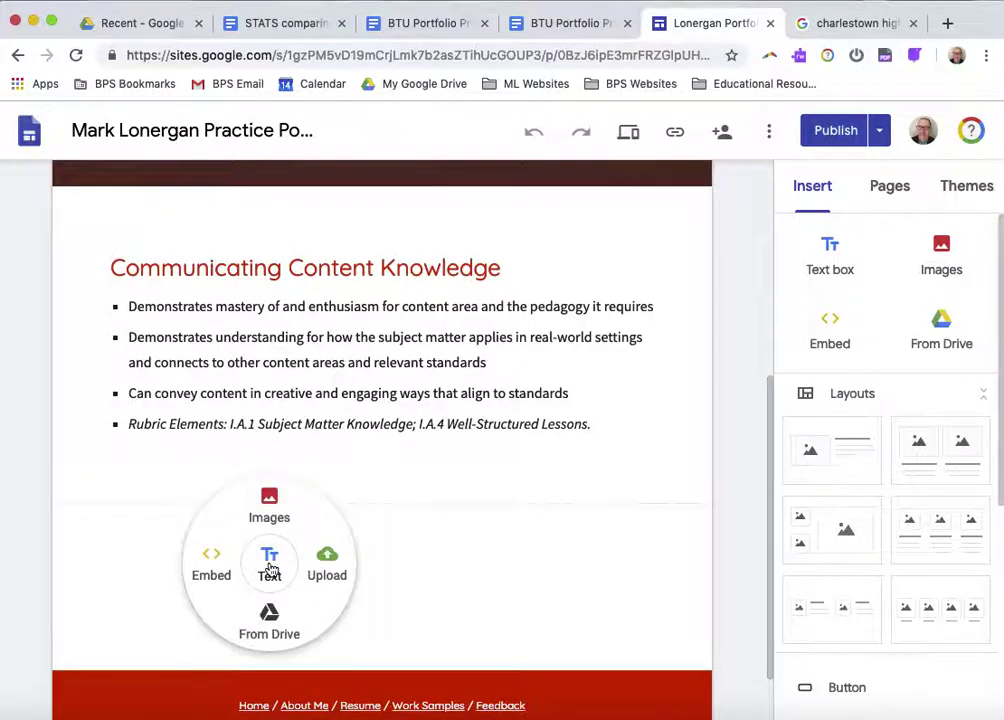
{"action": "left_click", "coordinate": [269, 568]}
{"action": "scroll", "coordinate": [370, 550], "scroll_direction": "down", "scroll_amount": 2}
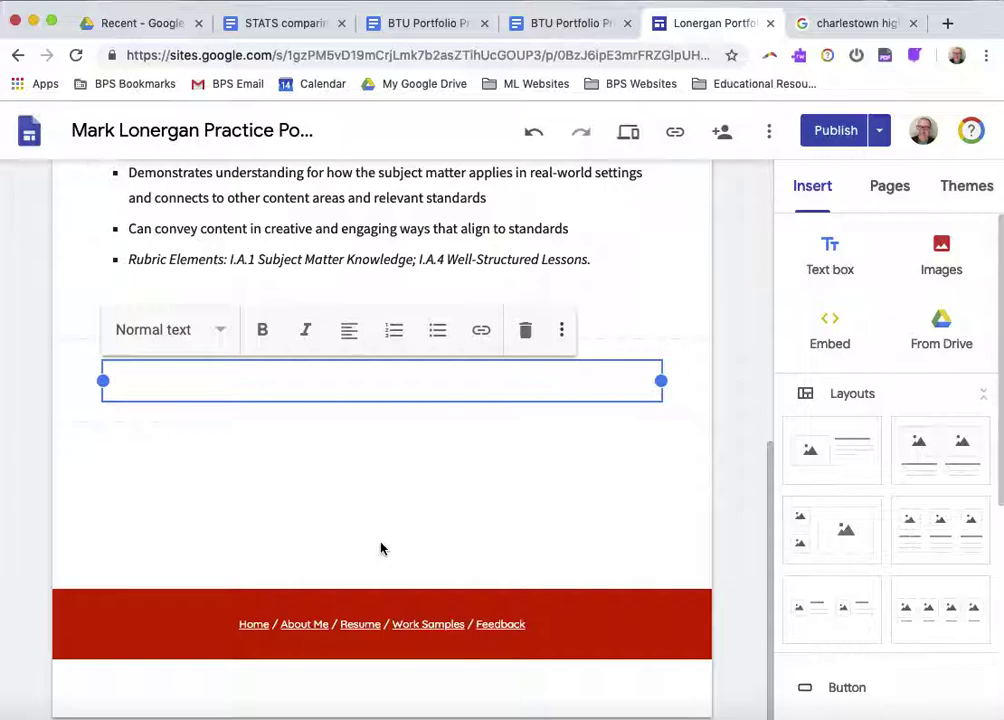
{"action": "type", "text": "S"}
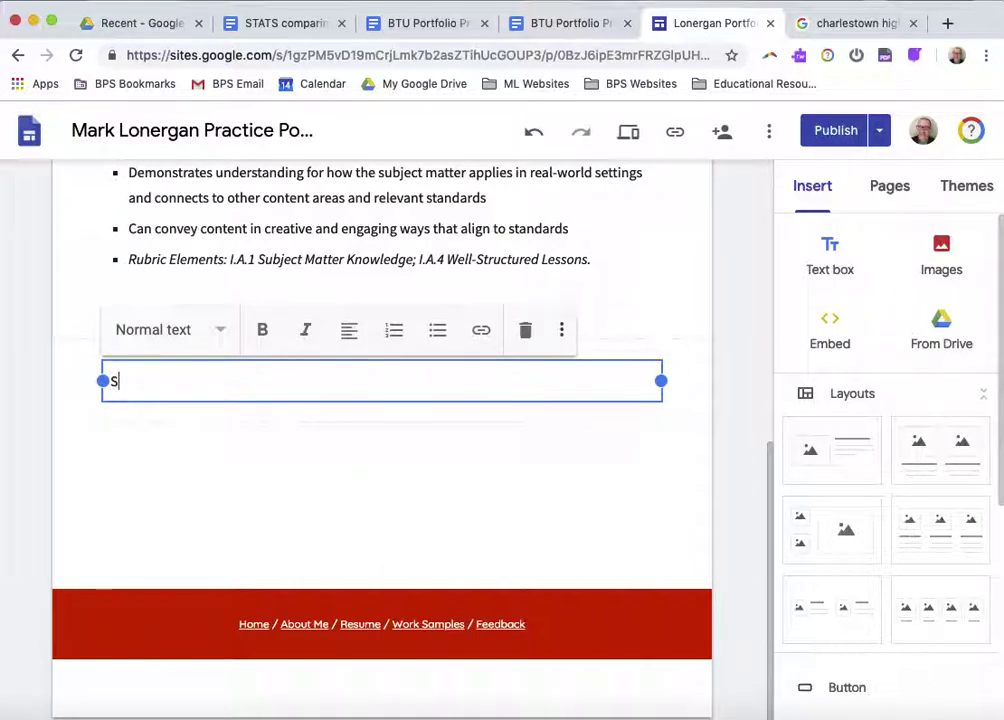
{"action": "type", "text": "tats Lesson Plan"}
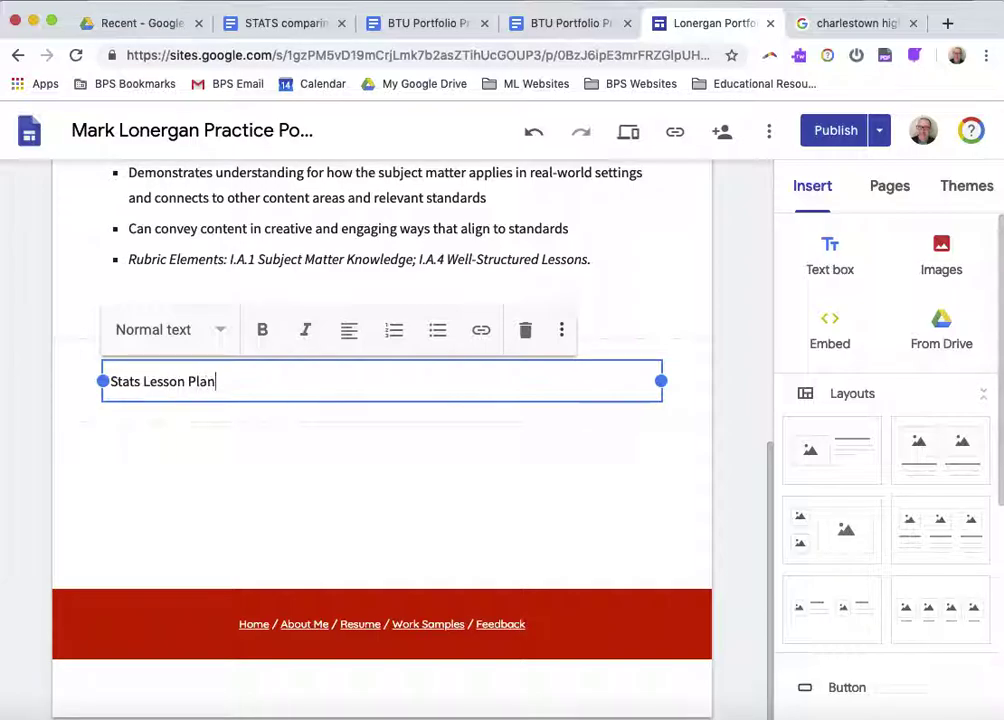
{"action": "key", "text": "Return"}
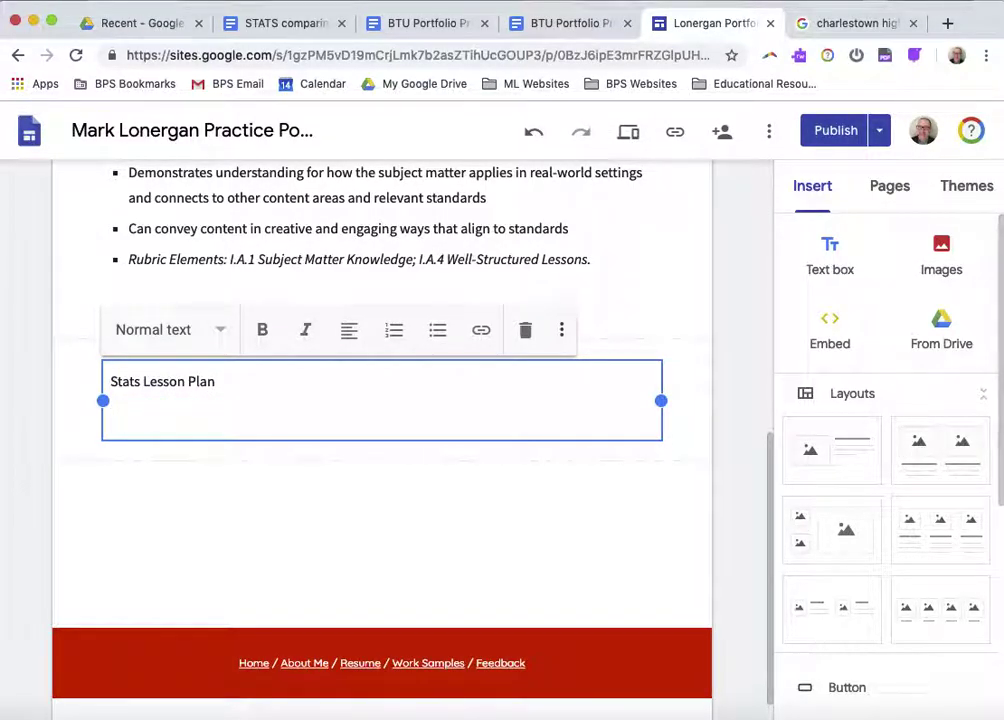
{"action": "type", "text": "Blah blah "}
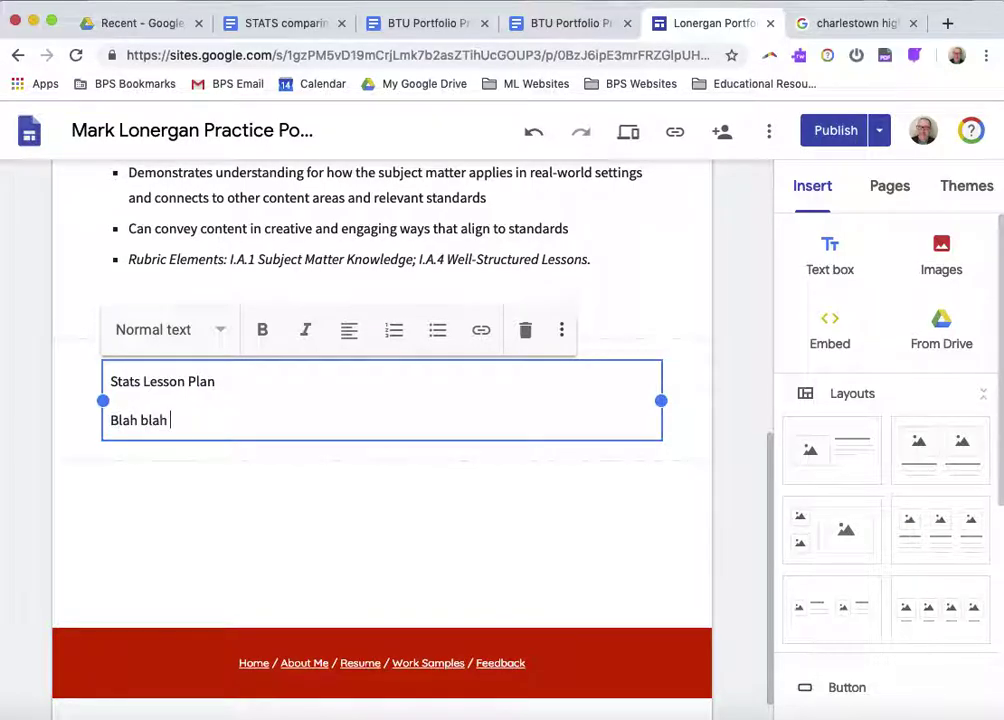
{"action": "type", "text": "blah."}
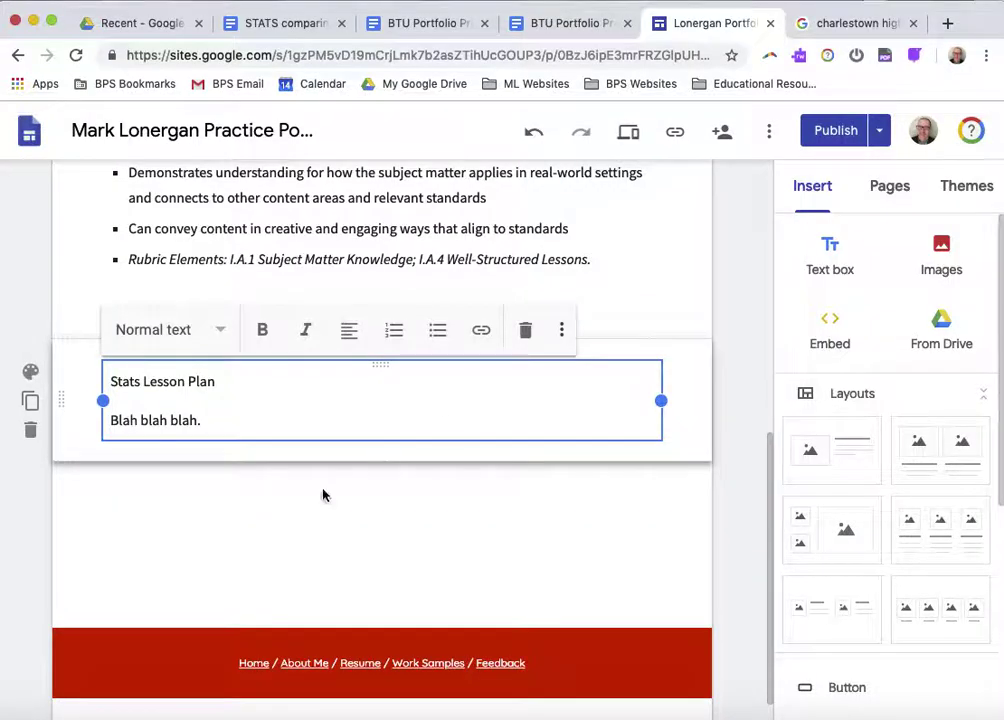
Format the "Stats Lesson Plan" line as a subheading and narrow its text box to about half the section's width.
{"action": "triple_click", "coordinate": [157, 420]}
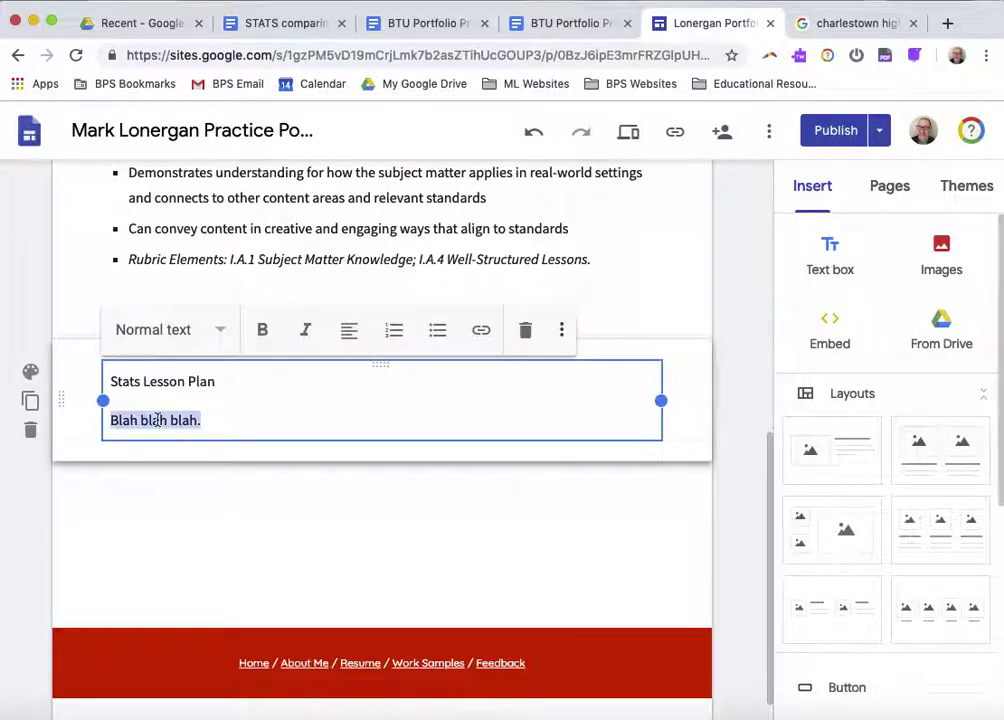
{"action": "triple_click", "coordinate": [190, 381]}
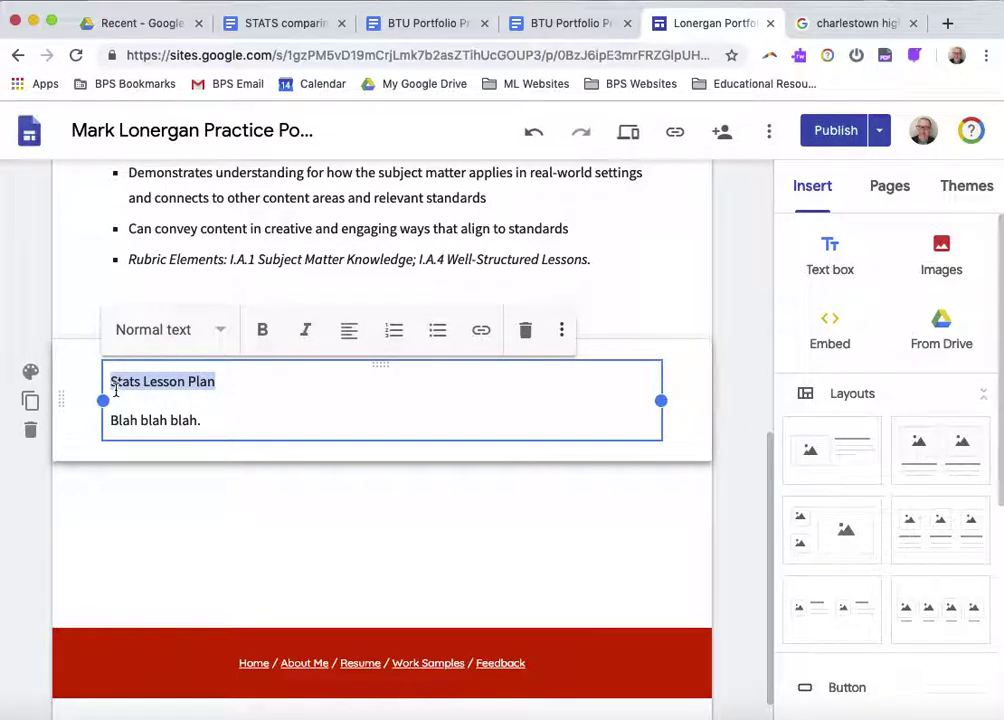
{"action": "left_click", "coordinate": [222, 333]}
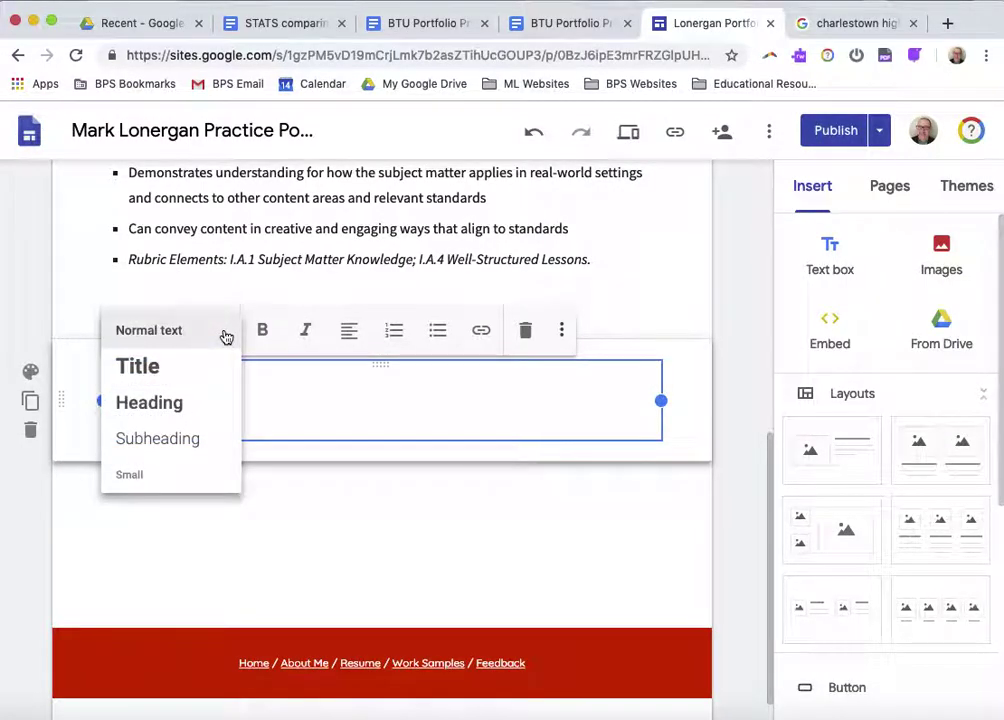
{"action": "left_click", "coordinate": [168, 440]}
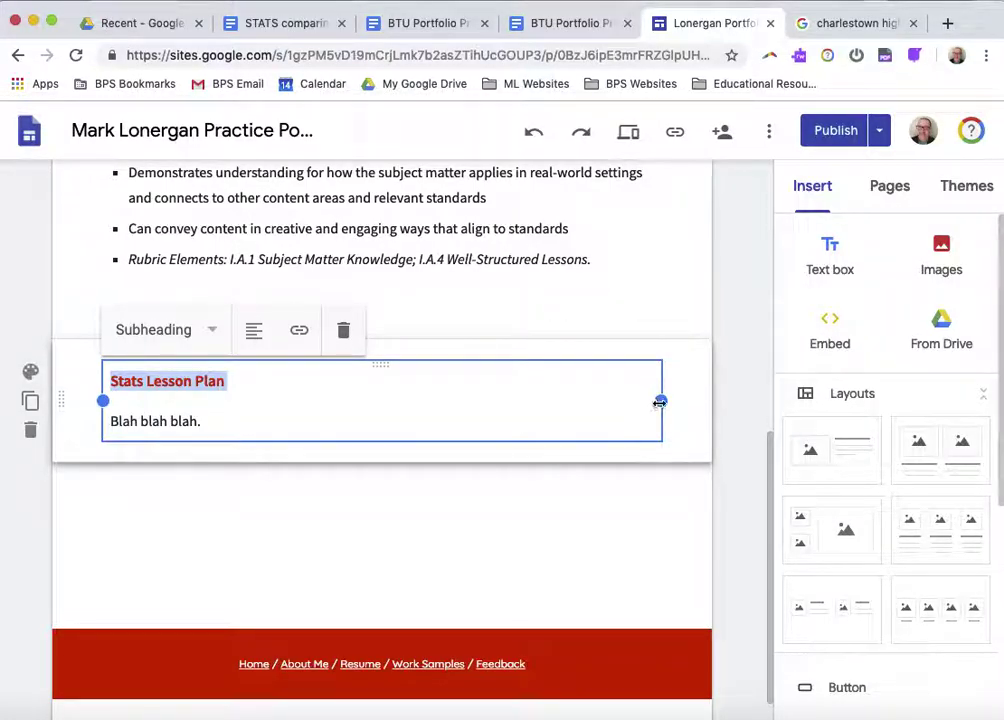
{"action": "left_click_drag", "start_coordinate": [660, 400], "coordinate": [372, 392]}
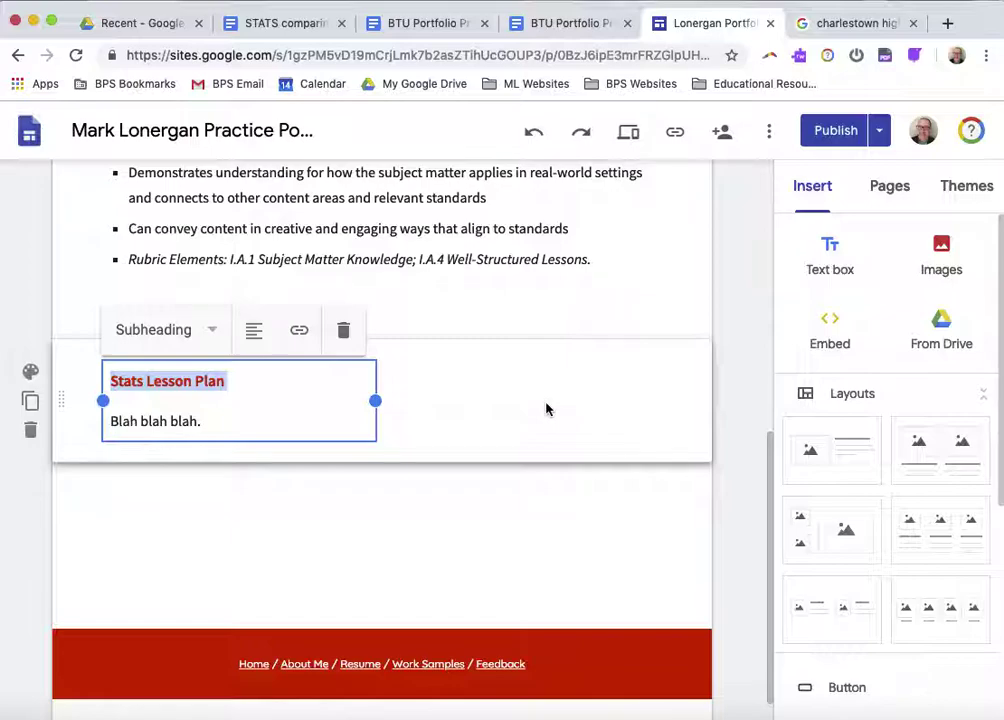
Open the site's file picker for inserting from Drive, then switch to the recent files in Google Drive.
{"action": "scroll", "coordinate": [546, 408], "scroll_direction": "down", "scroll_amount": 1}
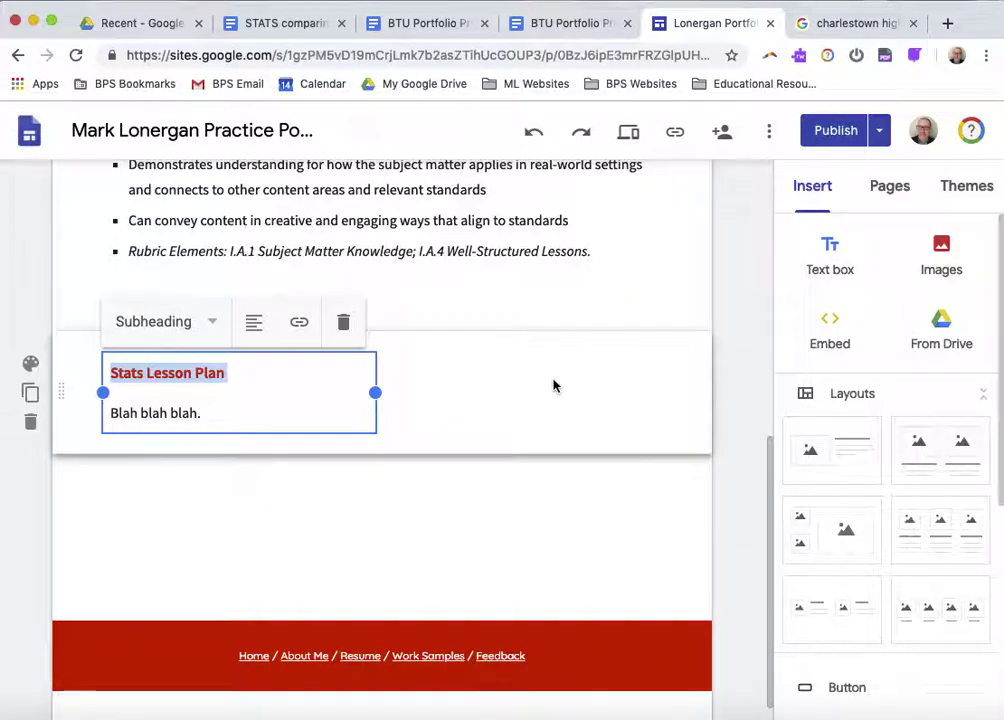
{"action": "left_click", "coordinate": [823, 193]}
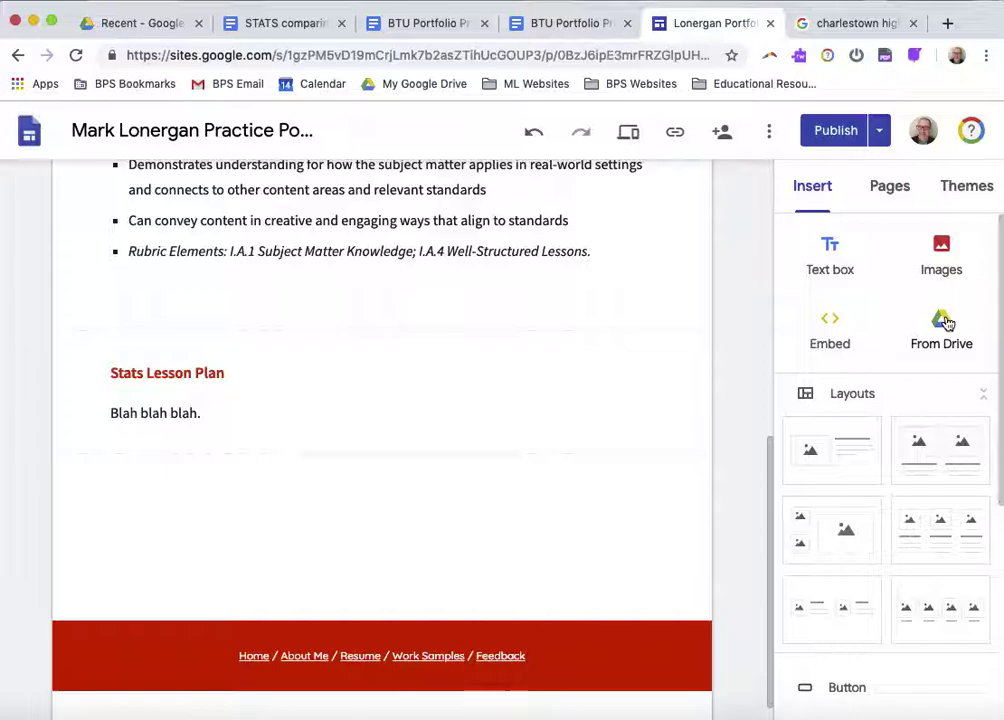
{"action": "left_click", "coordinate": [946, 323]}
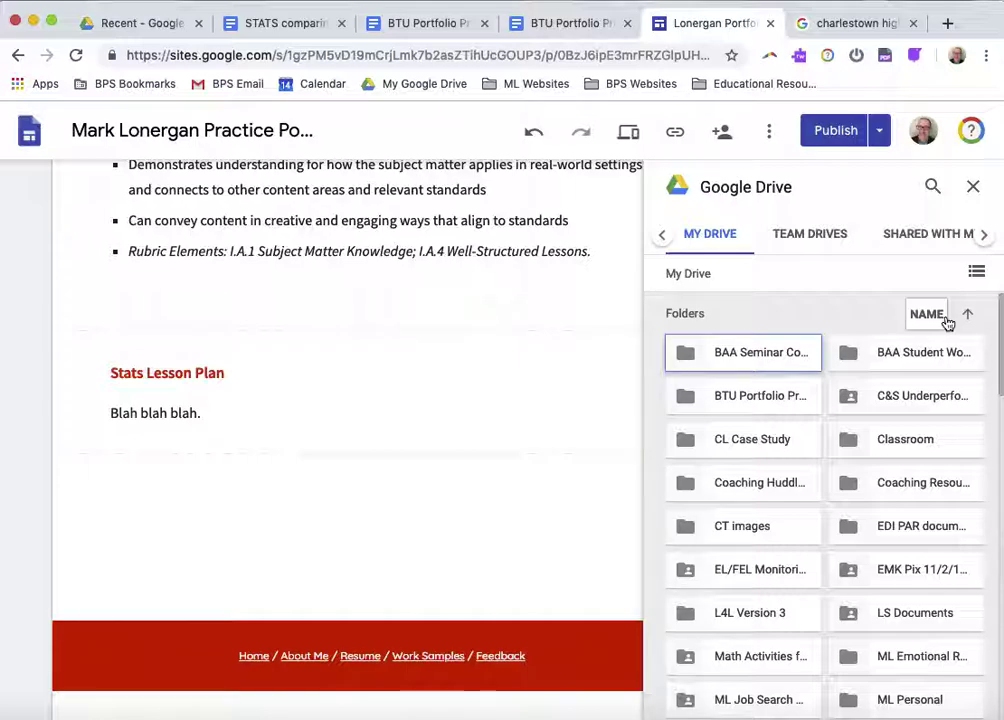
{"action": "left_click", "coordinate": [146, 24]}
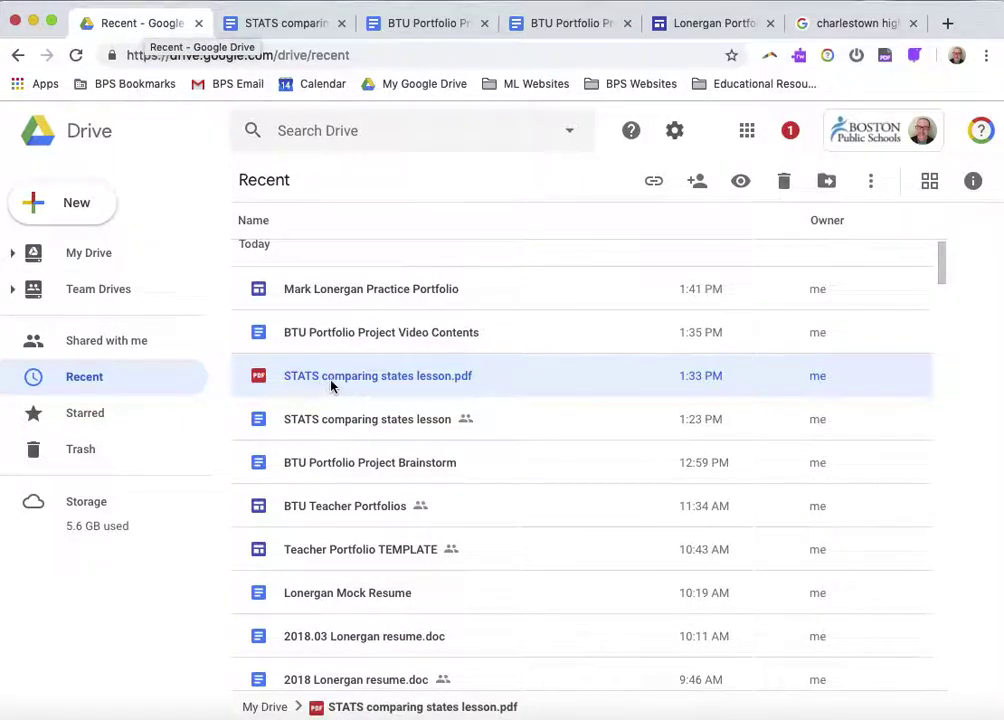
{"action": "left_click", "coordinate": [80, 214]}
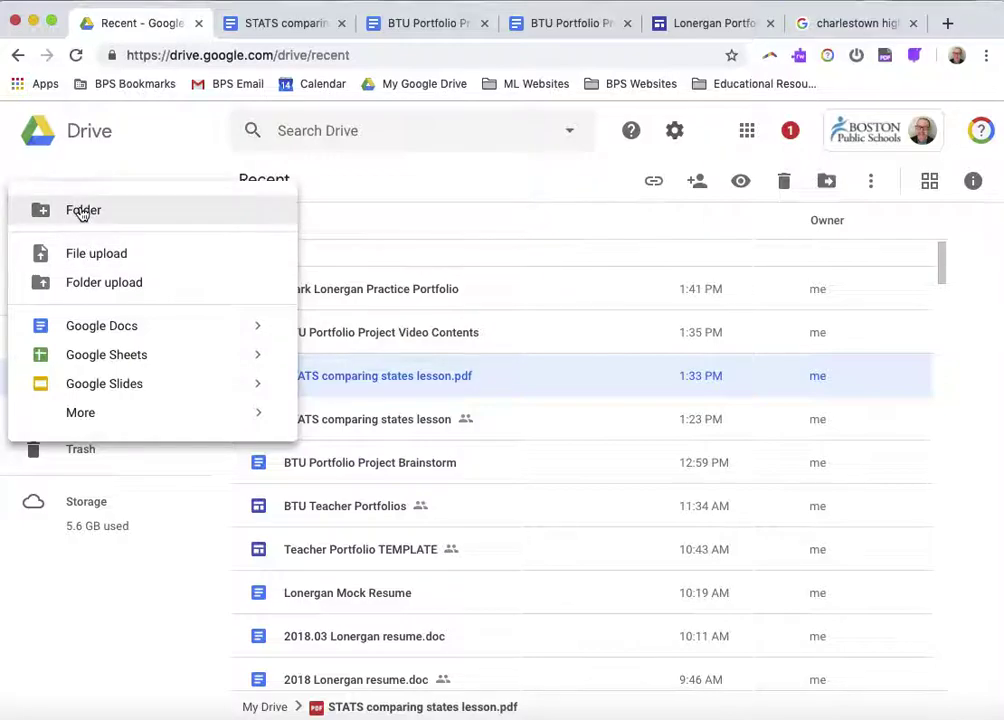
{"action": "left_click", "coordinate": [81, 212]}
{"action": "left_click", "coordinate": [526, 460]}
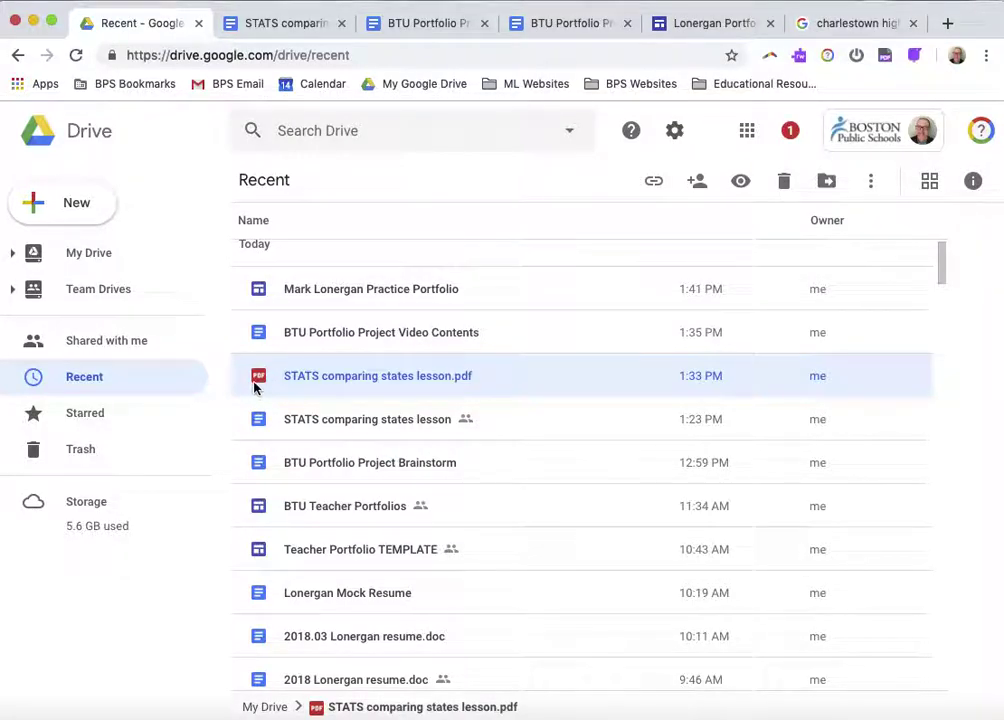
Share "STATS comparing states lesson.pdf" so that anyone with the link can view it.
{"action": "right_click", "coordinate": [388, 377]}
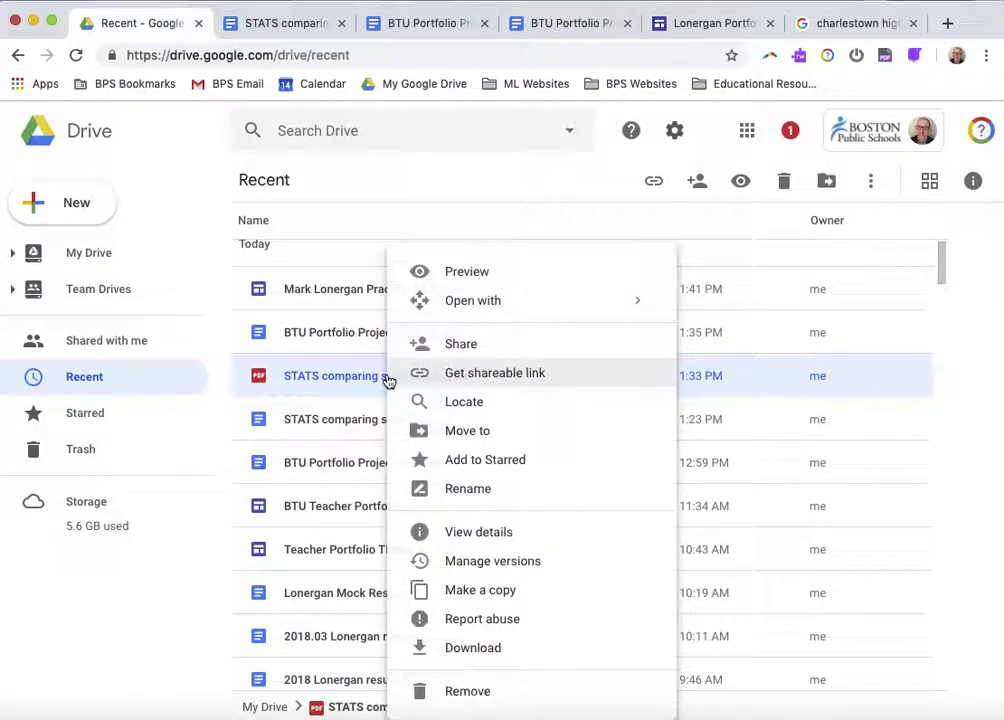
{"action": "left_click", "coordinate": [447, 346]}
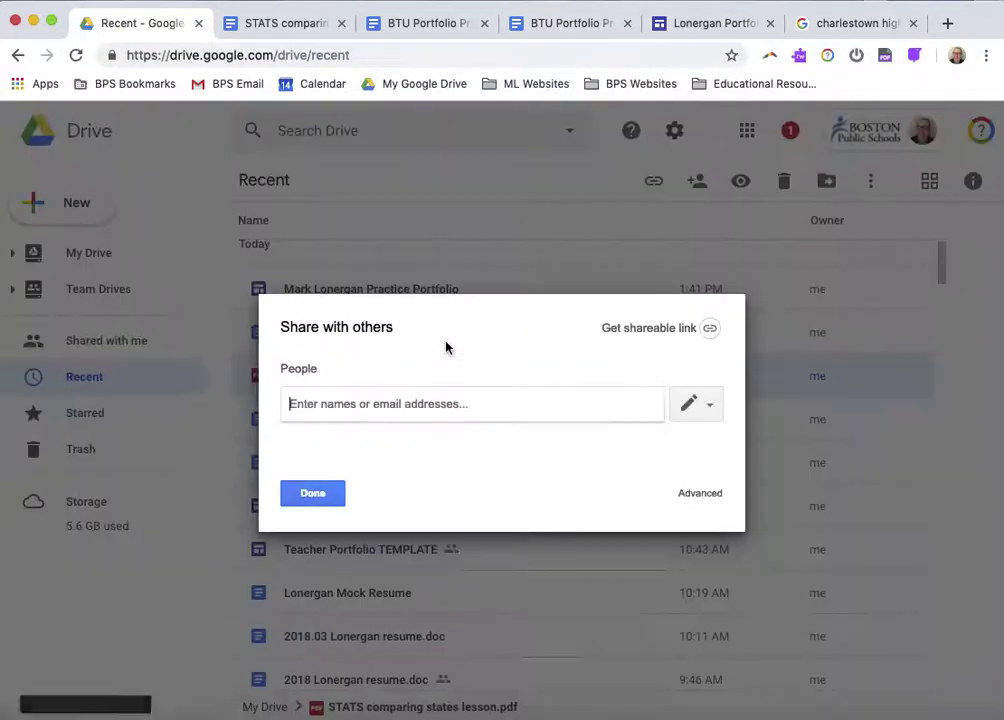
{"action": "left_click", "coordinate": [696, 493]}
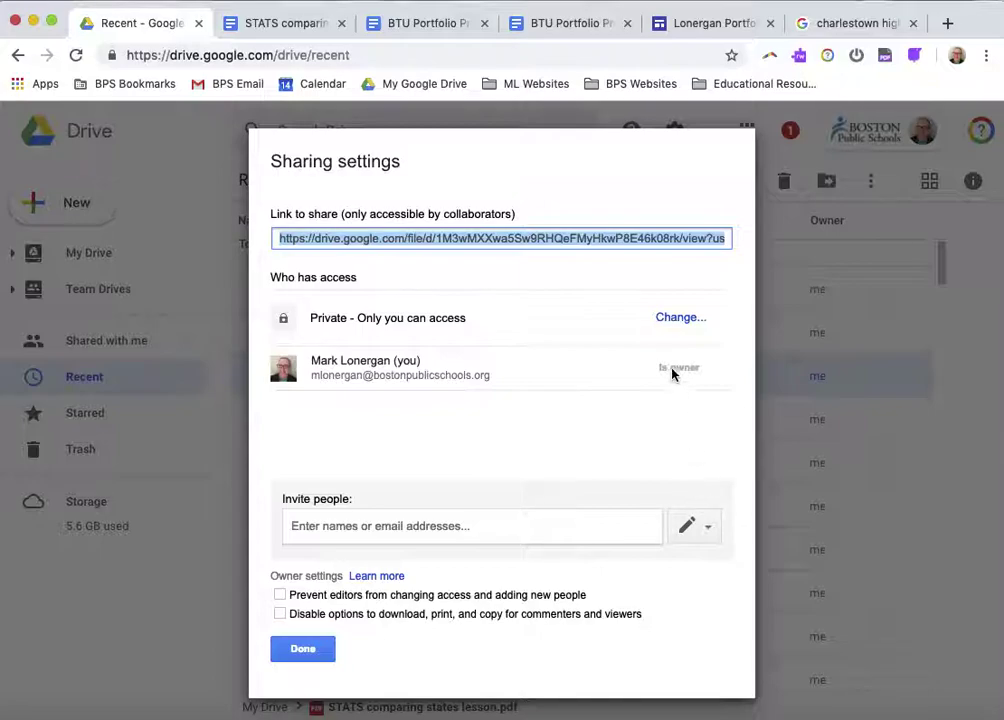
{"action": "left_click", "coordinate": [672, 320]}
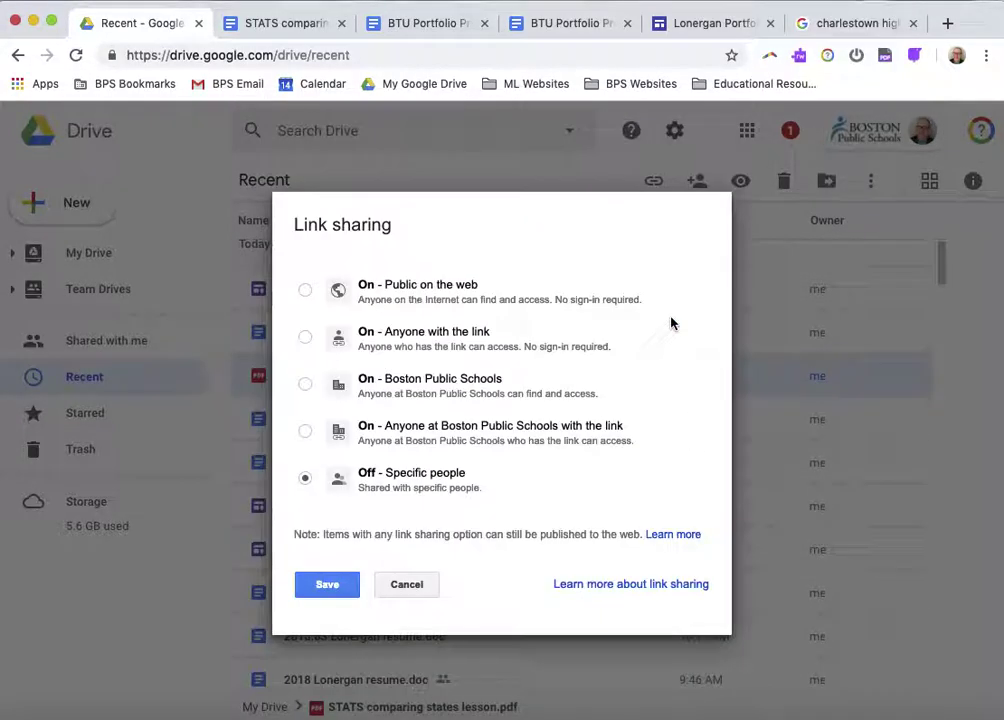
{"action": "left_click", "coordinate": [410, 345]}
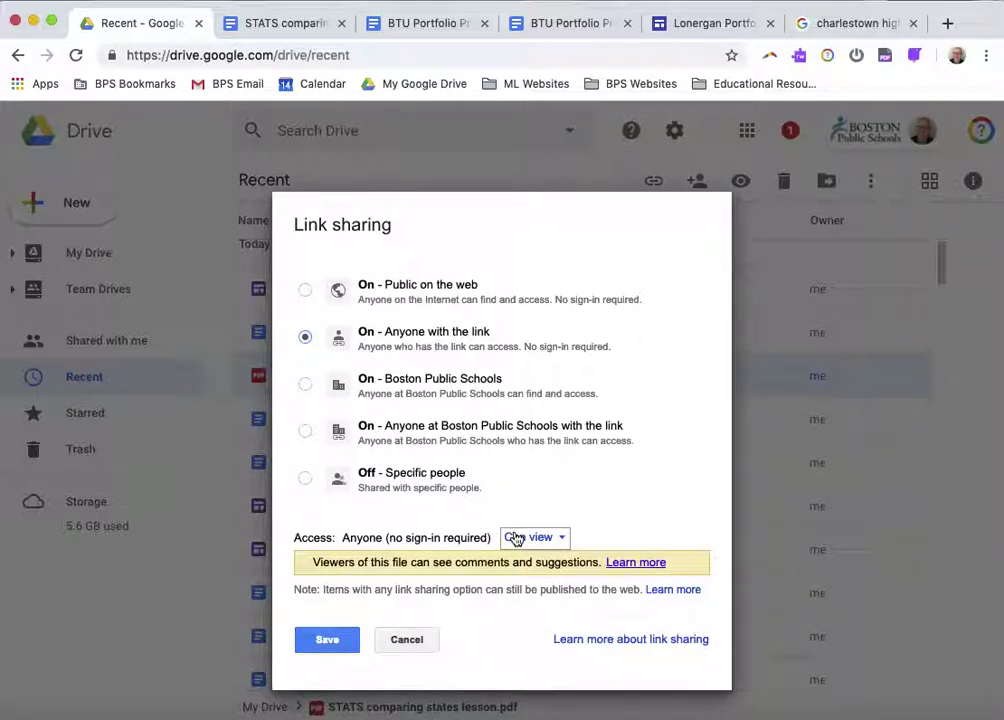
{"action": "left_click", "coordinate": [320, 643]}
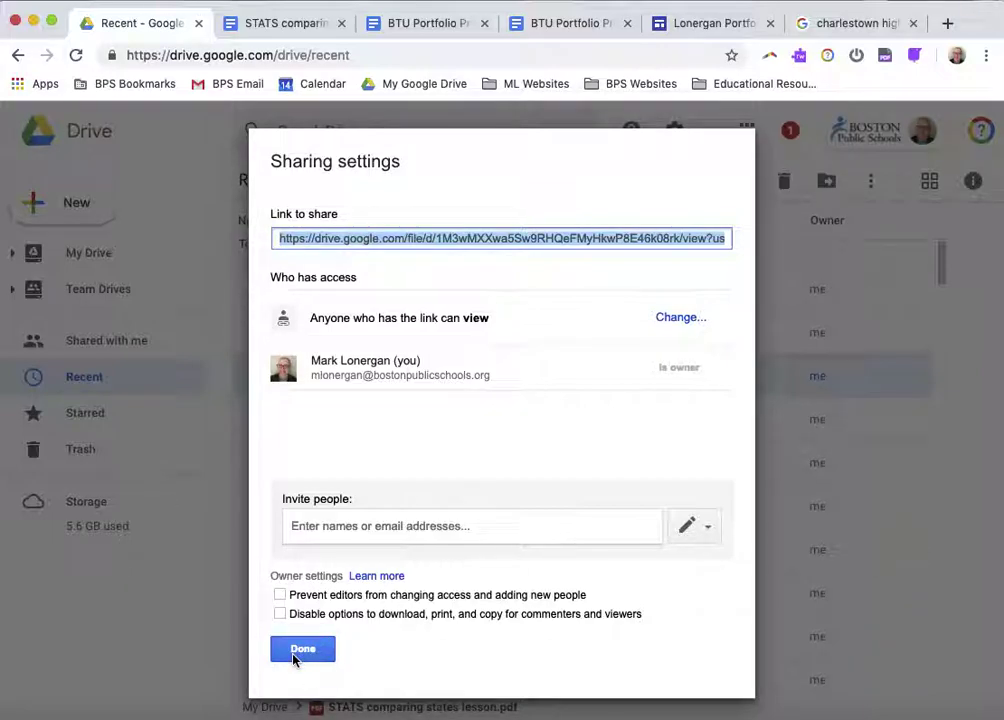
{"action": "left_click", "coordinate": [301, 650]}
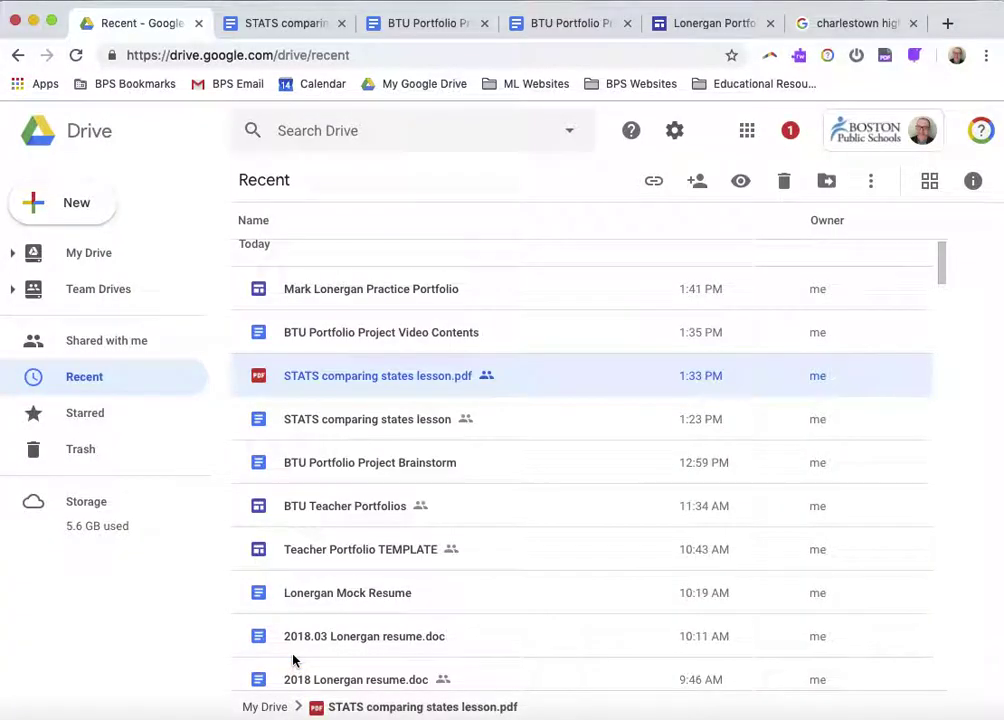
Switch back to the portfolio in Google Sites and reopen its picker for inserting files from Drive.
{"action": "left_click", "coordinate": [700, 23]}
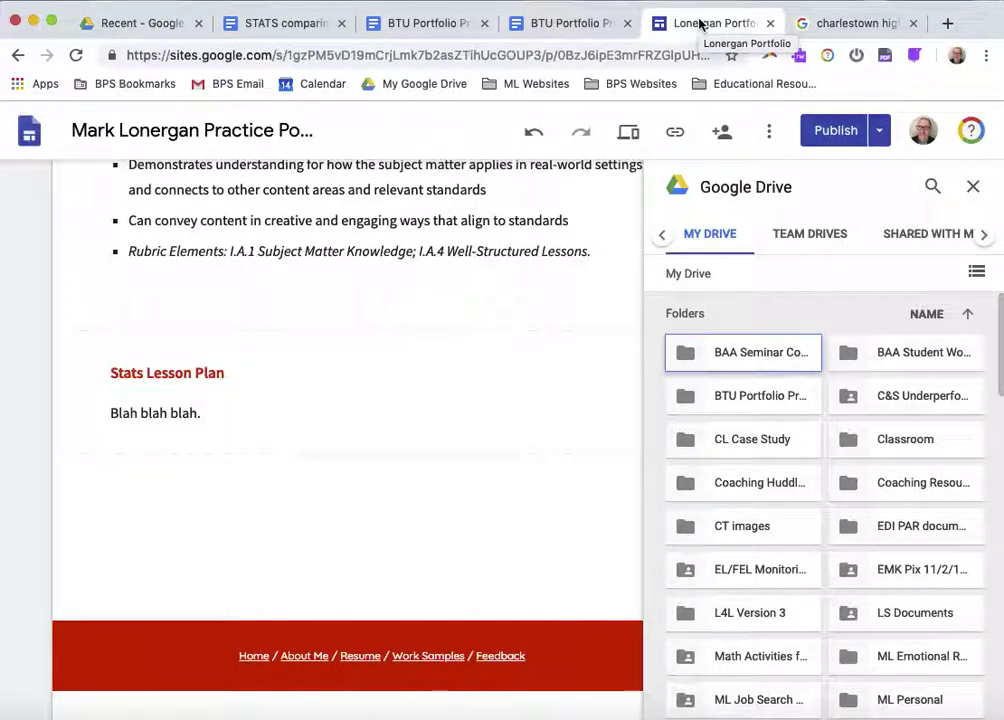
{"action": "left_click", "coordinate": [694, 271]}
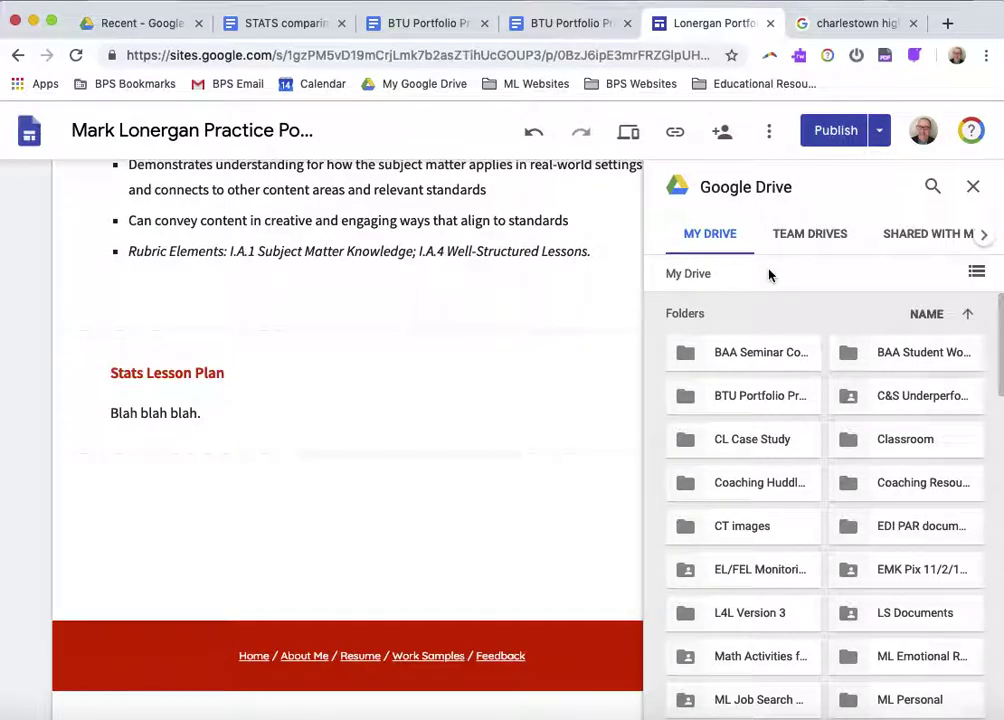
{"action": "left_click", "coordinate": [972, 187]}
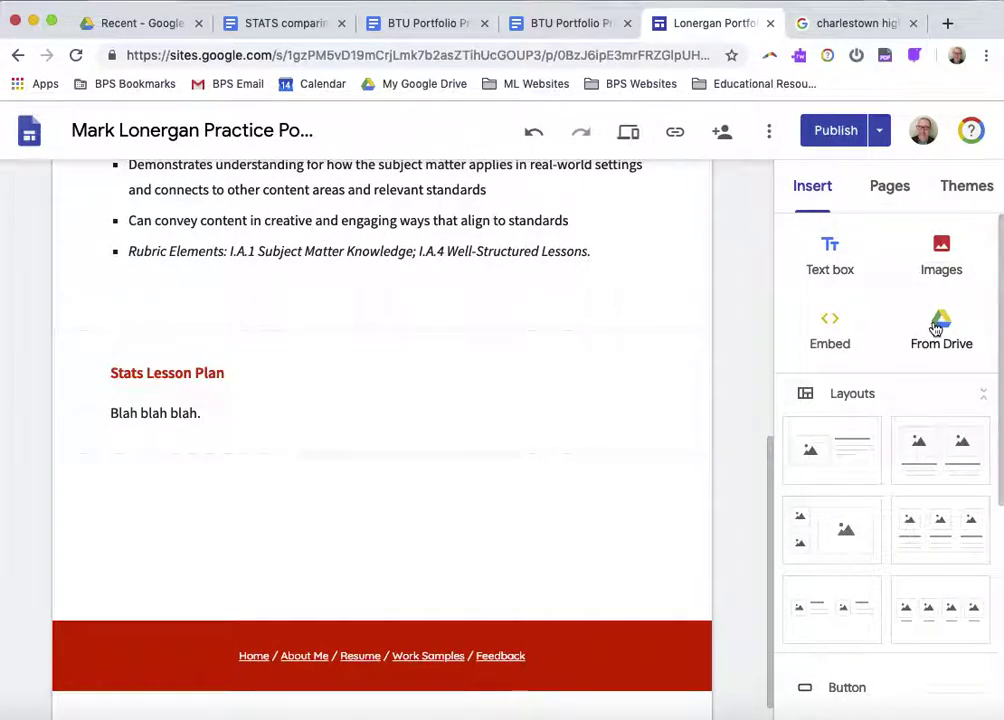
{"action": "left_click", "coordinate": [936, 328]}
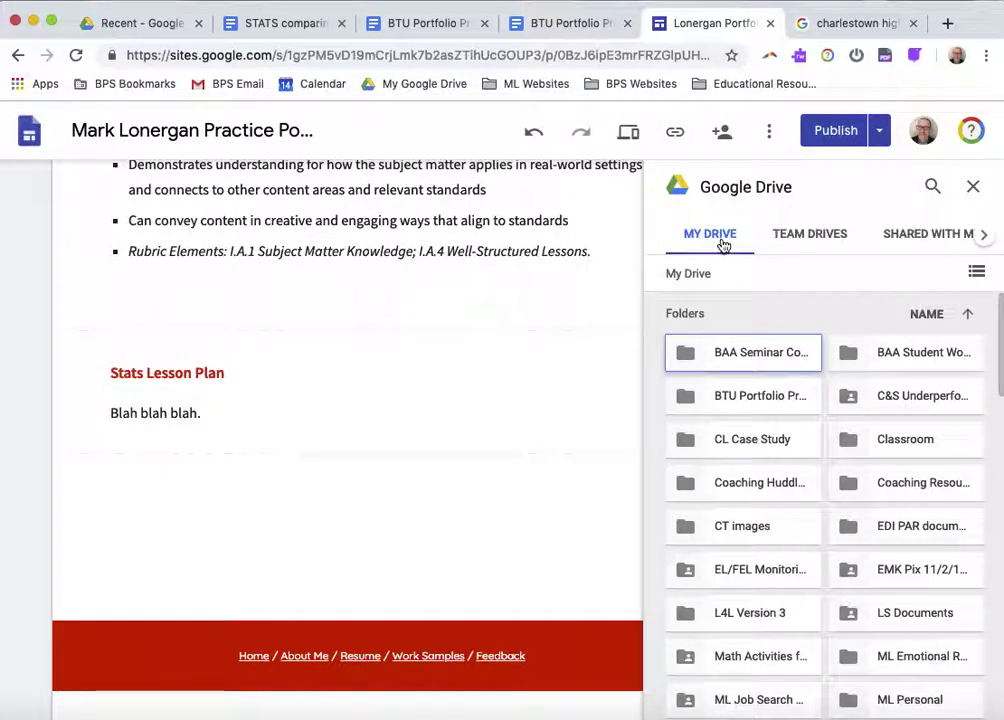
Insert "STATS comparing states lesson.pdf" from the recent Drive files into the page.
{"action": "left_click", "coordinate": [805, 245]}
{"action": "left_click", "coordinate": [897, 241]}
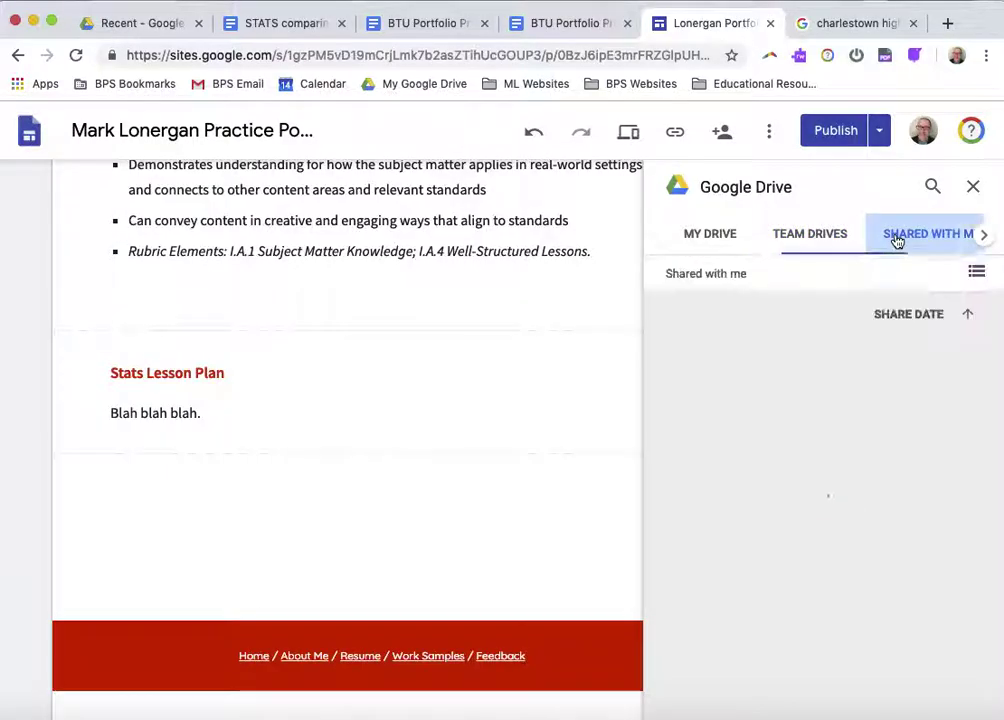
{"action": "left_click", "coordinate": [984, 238]}
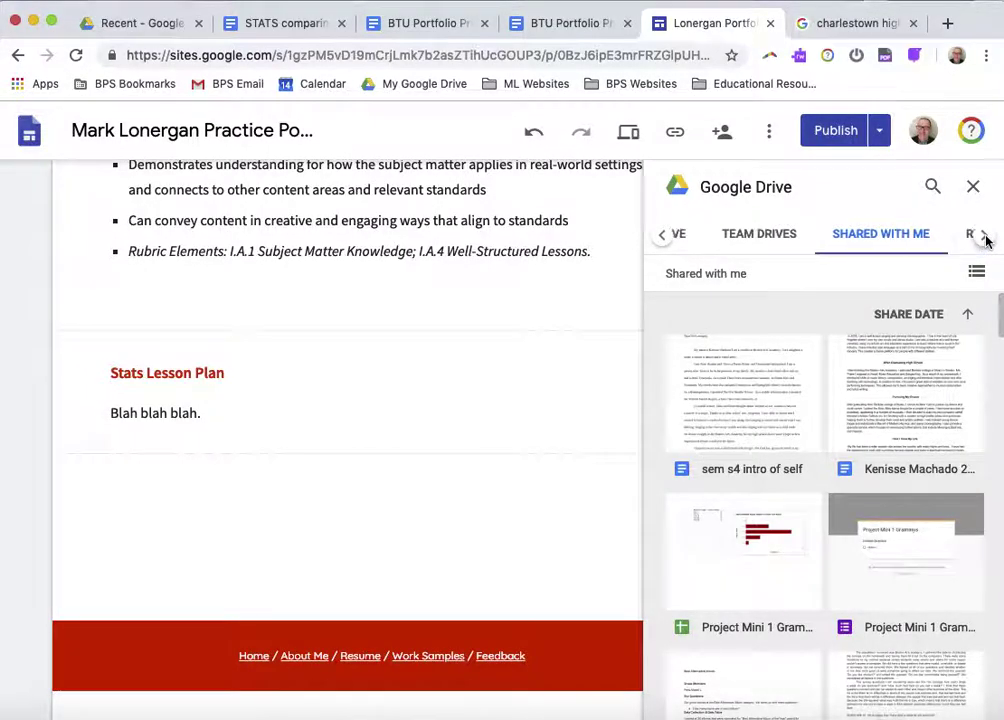
{"action": "left_click", "coordinate": [984, 238]}
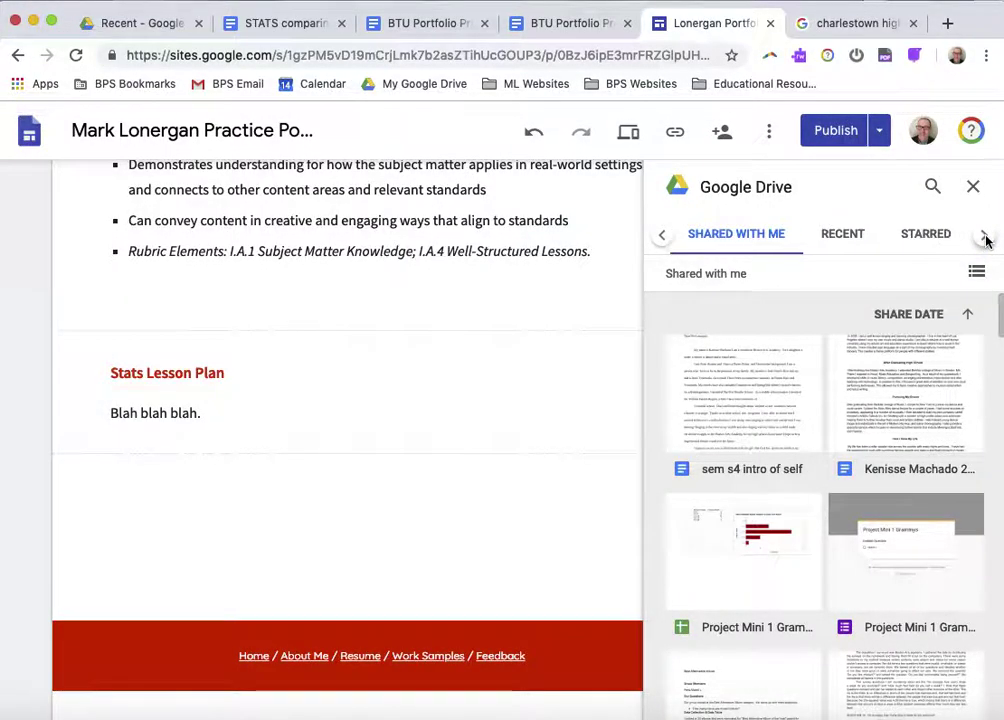
{"action": "left_click", "coordinate": [833, 240]}
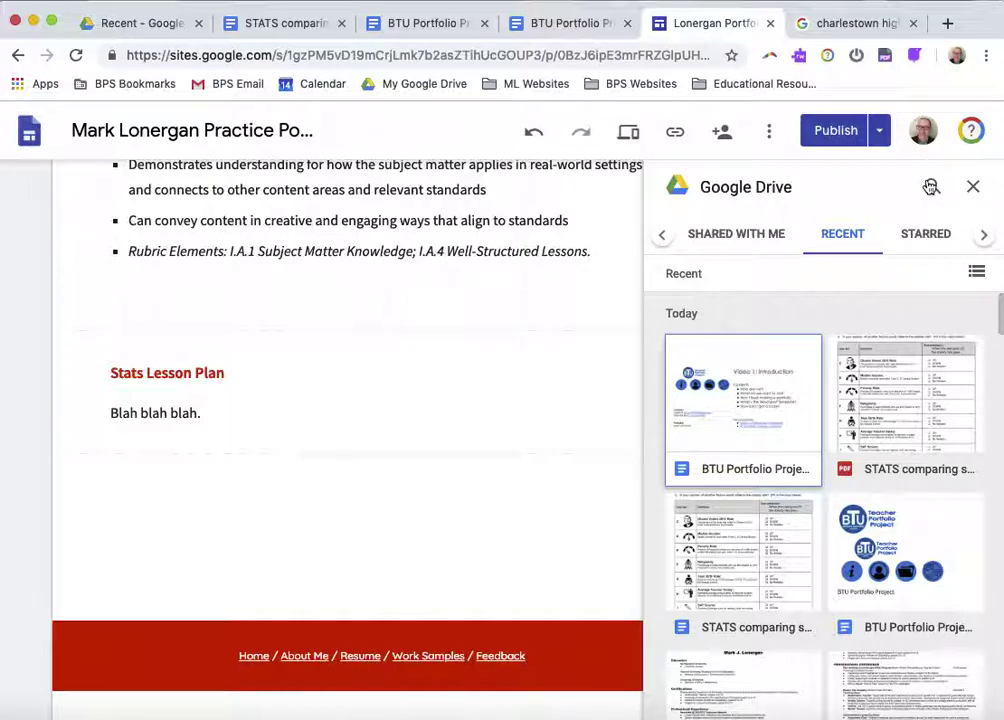
{"action": "left_click", "coordinate": [913, 416]}
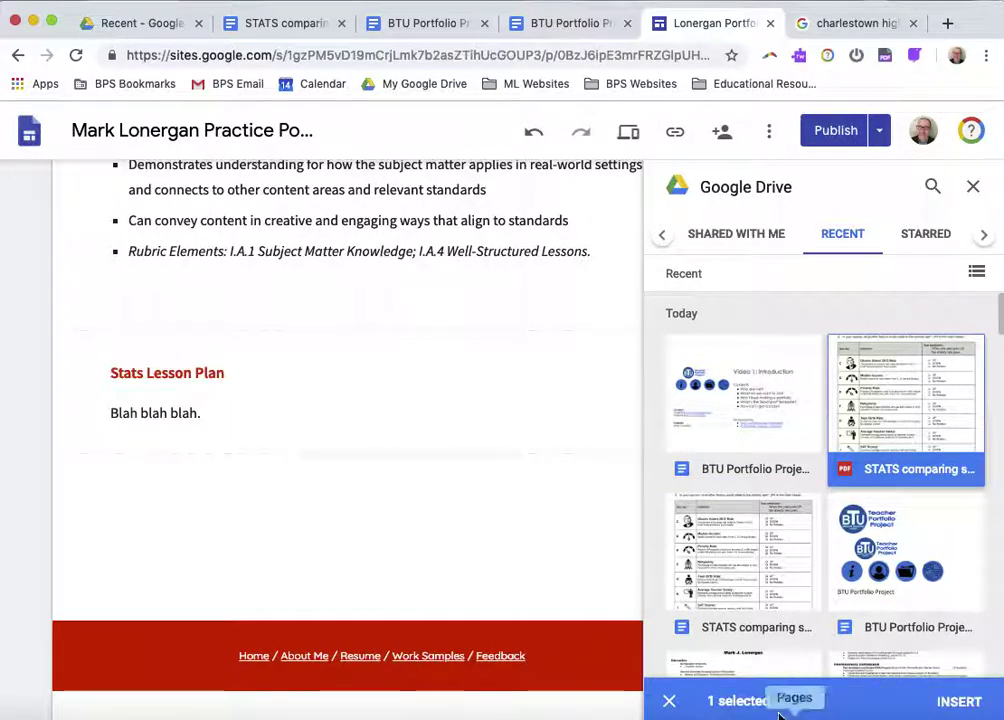
{"action": "left_click", "coordinate": [959, 704]}
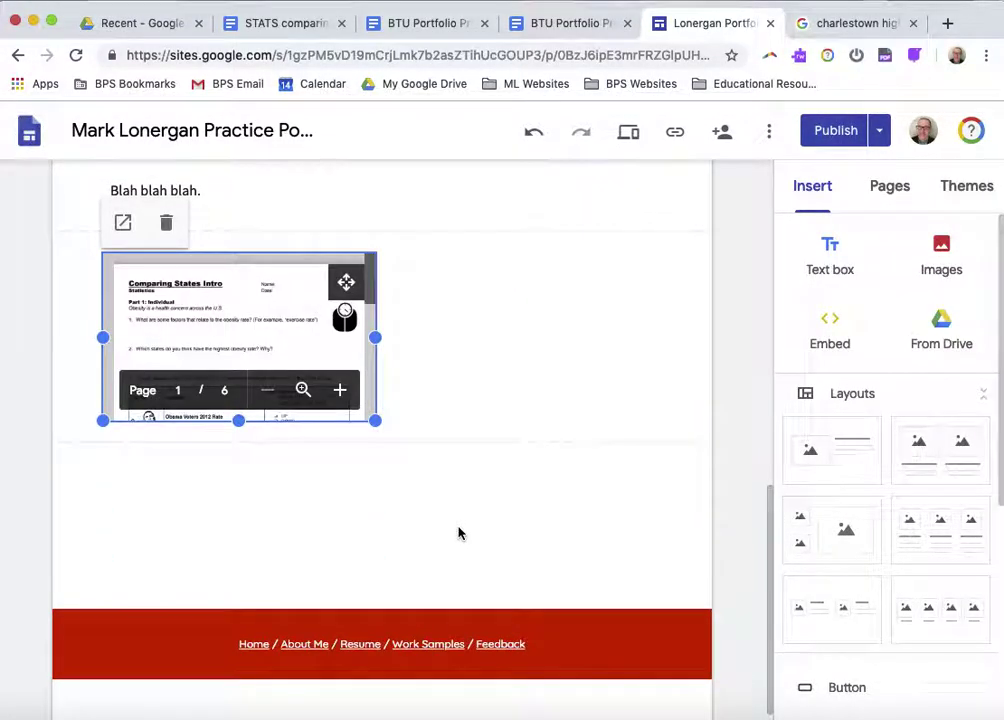
Widen the embedded lesson PDF slightly and move it beside the Stats Lesson Plan text in the same section.
{"action": "scroll", "coordinate": [458, 533], "scroll_direction": "up", "scroll_amount": 3}
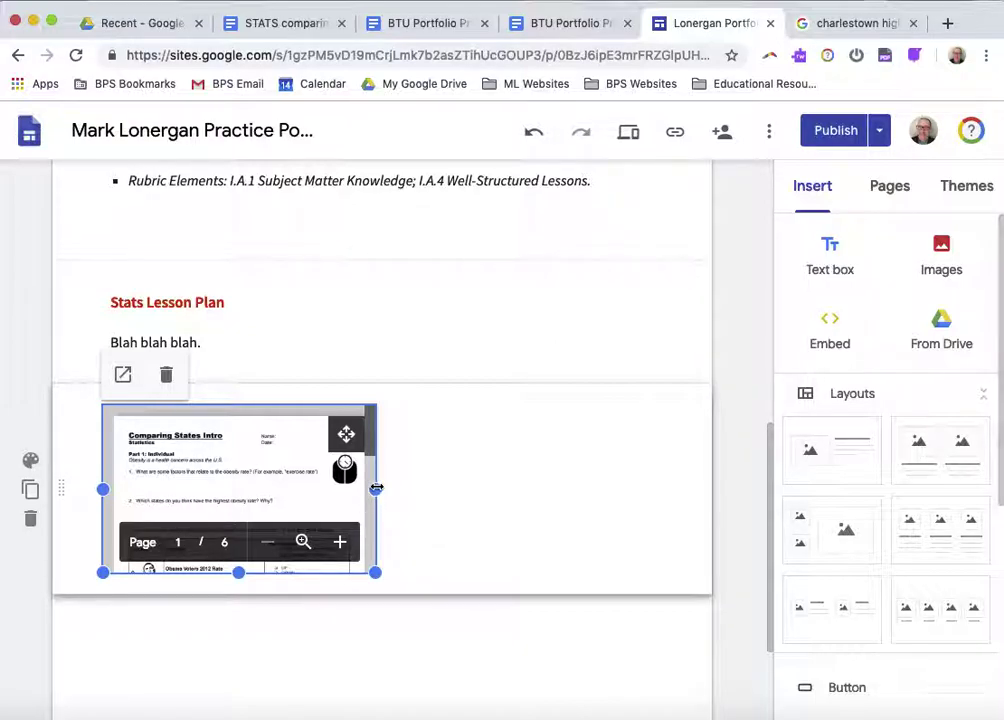
{"action": "left_click_drag", "start_coordinate": [376, 488], "coordinate": [423, 482]}
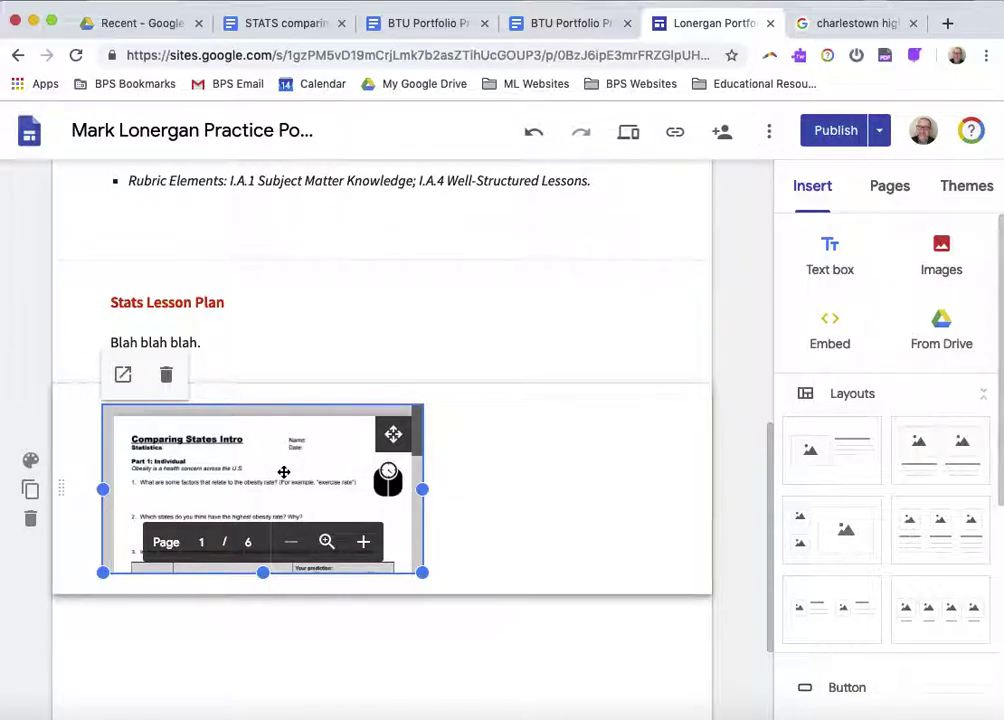
{"action": "left_click_drag", "start_coordinate": [285, 473], "coordinate": [448, 310]}
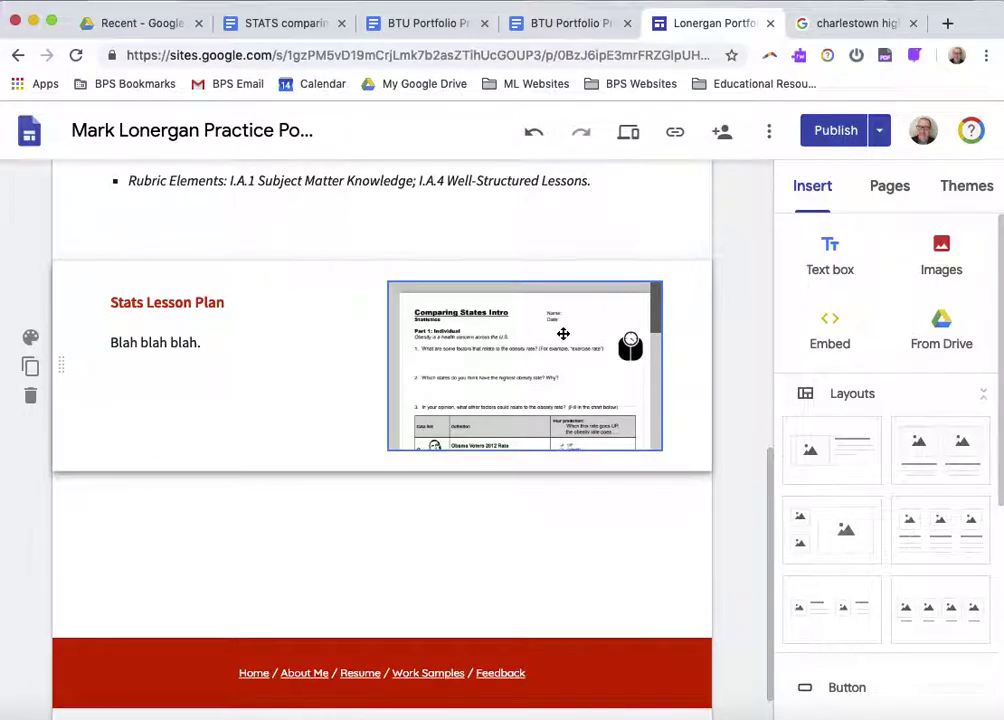
Publish the updated portfolio site.
{"action": "left_click", "coordinate": [830, 127]}
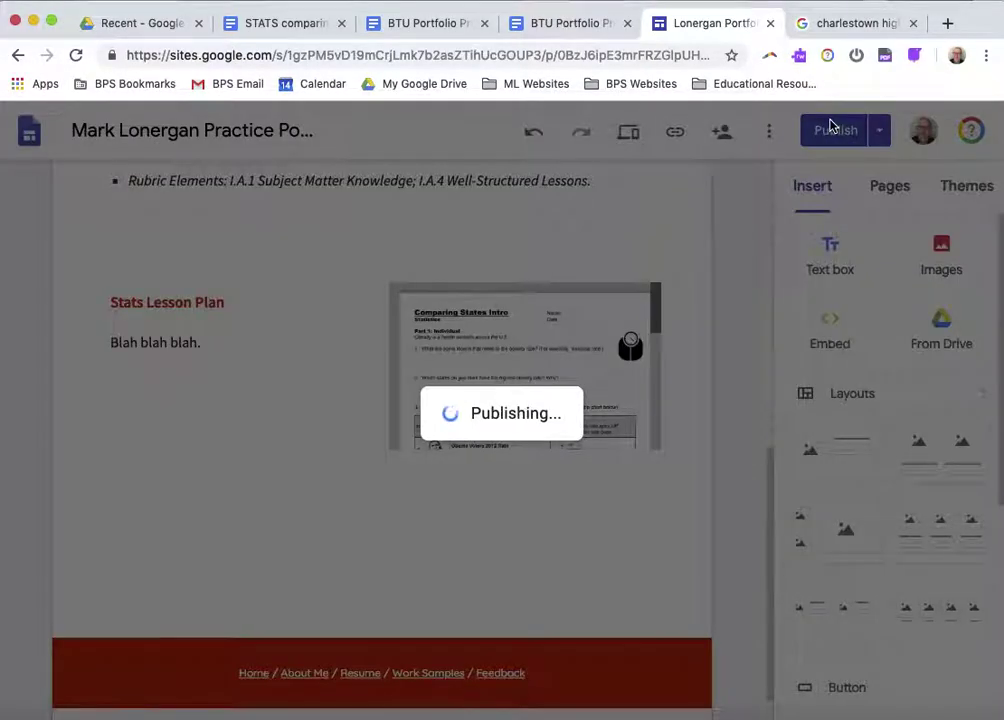